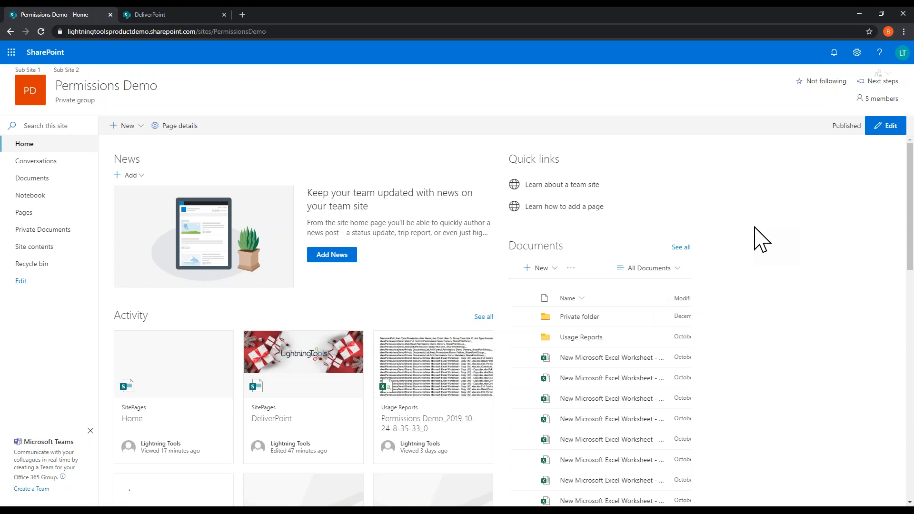
Open the site permissions of the Permissions Demo site and review its site owners and site members
left_click(857, 53)
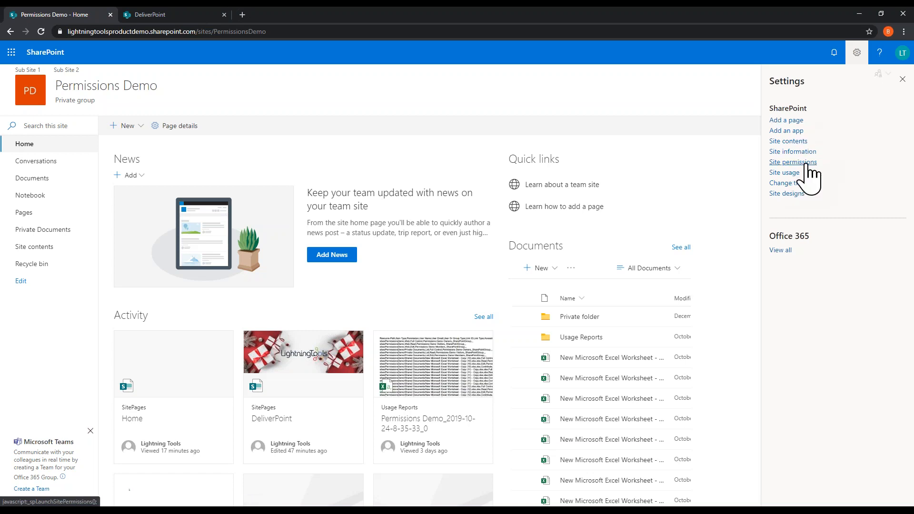
left_click(804, 162)
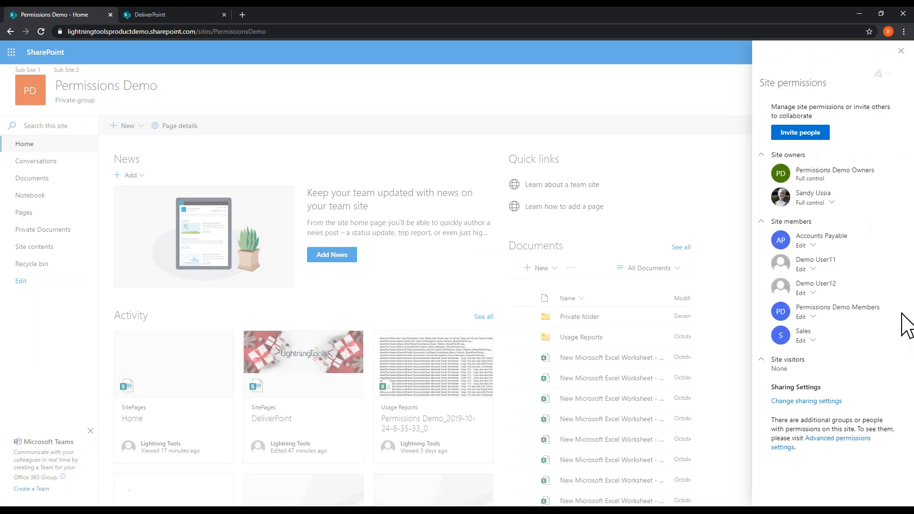
mouse_move(873, 173)
left_click(826, 238)
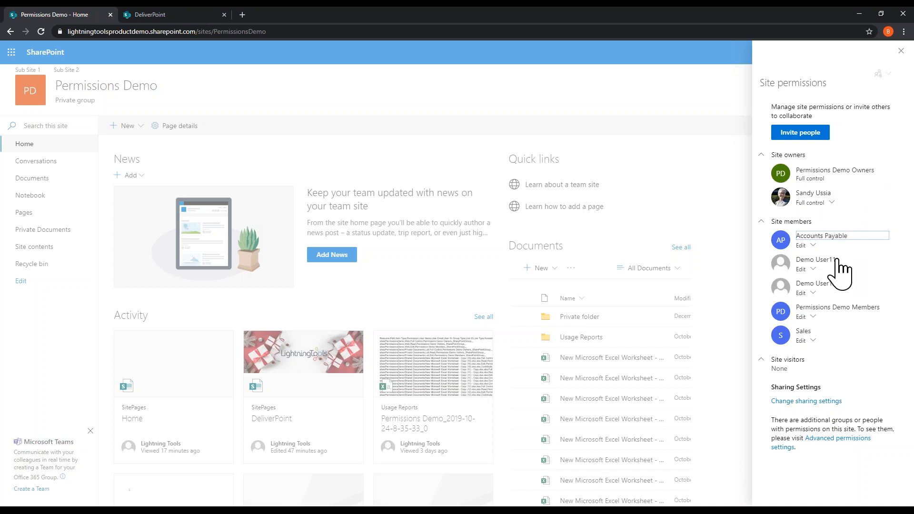
left_click(827, 341)
From the advanced permissions settings, inspect the account details of Accounts Payable within the Permissions Demo Members group, and return to the member list
left_click(853, 439)
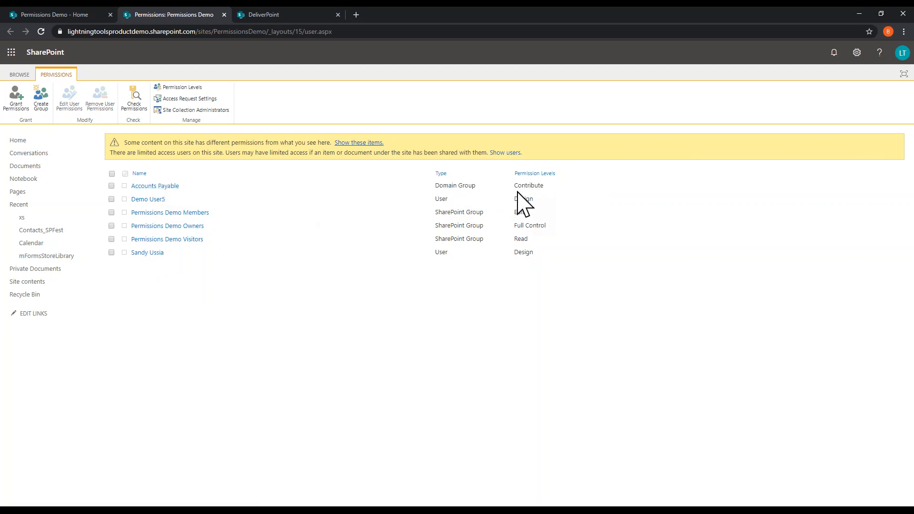
left_click(199, 213)
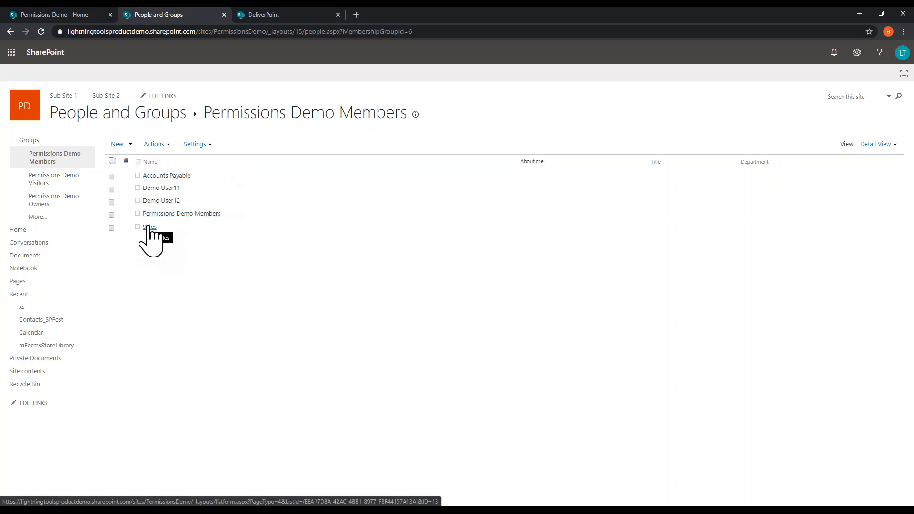
left_click(168, 177)
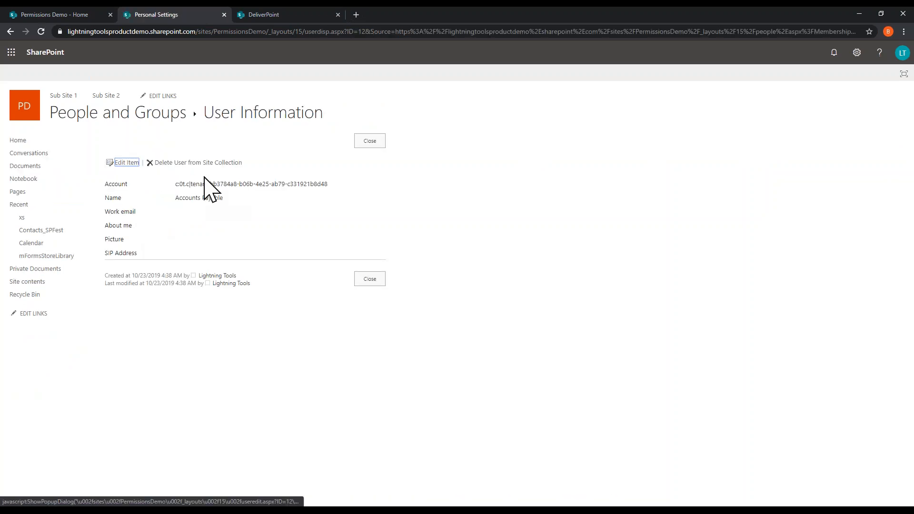
left_click_drag(175, 186, 328, 185)
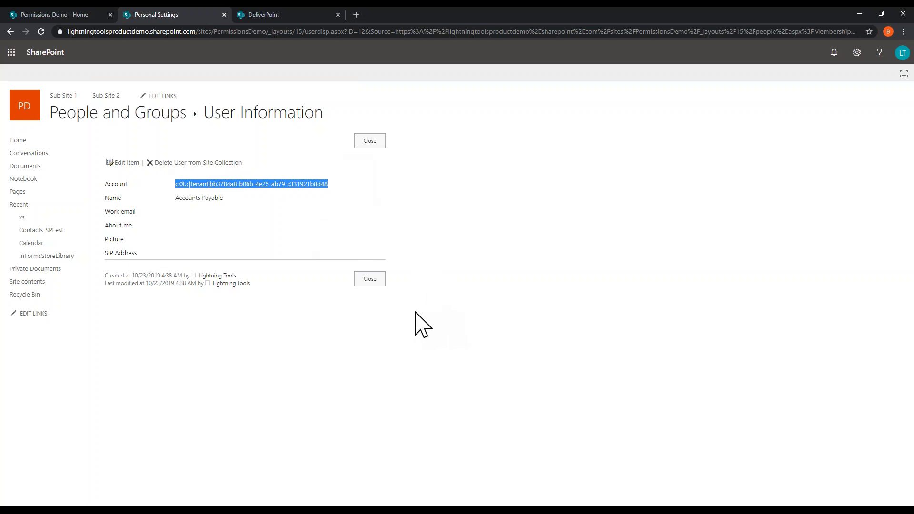
left_click(375, 280)
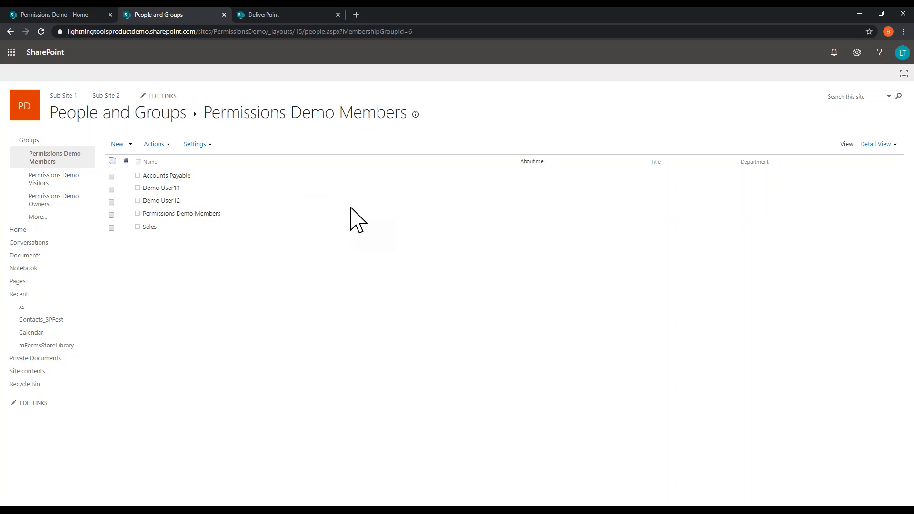
left_click(160, 144)
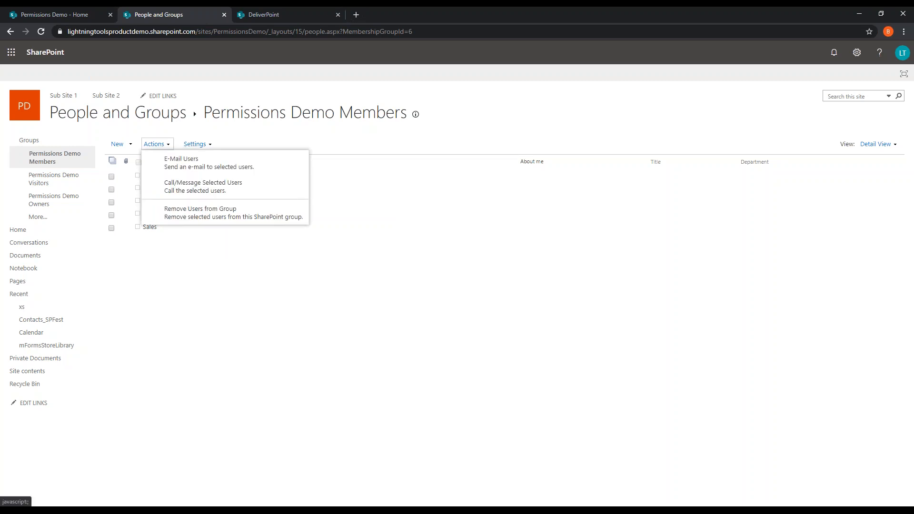
left_click(203, 145)
left_click(590, 393)
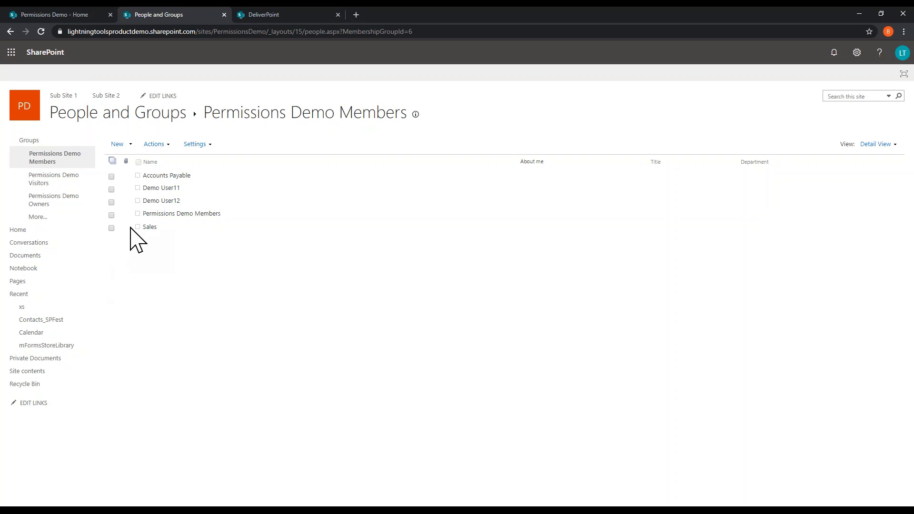
Look through the site settings for the available administration options and return to the site home page
left_click(857, 53)
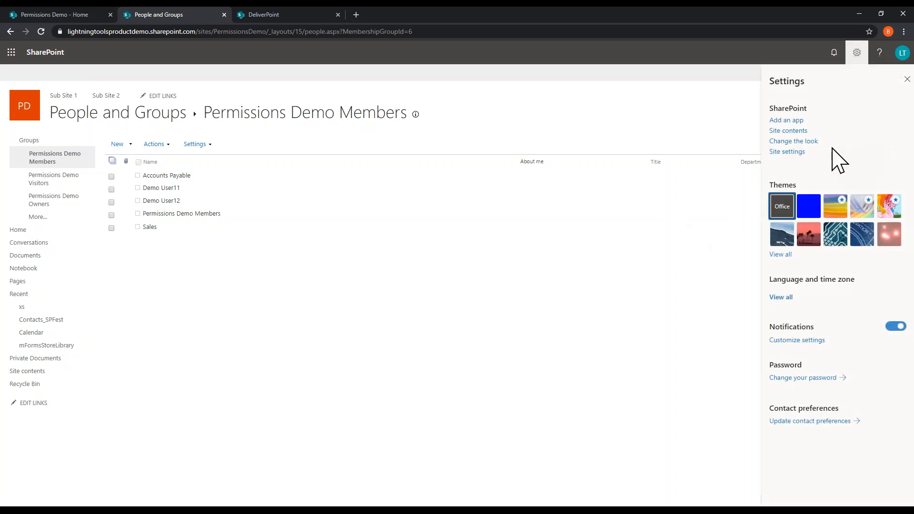
left_click(785, 152)
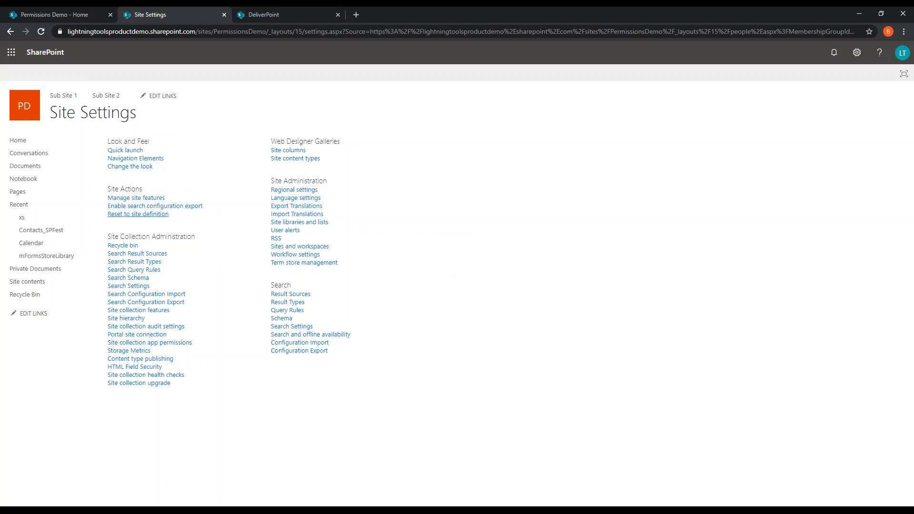
left_click(24, 141)
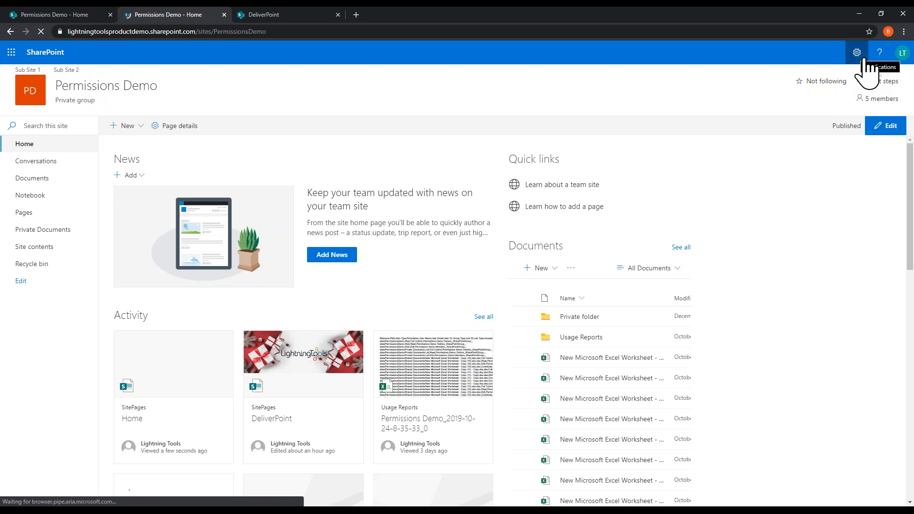
Reopen the advanced permissions settings of the Permissions Demo site from its site permissions
left_click(857, 53)
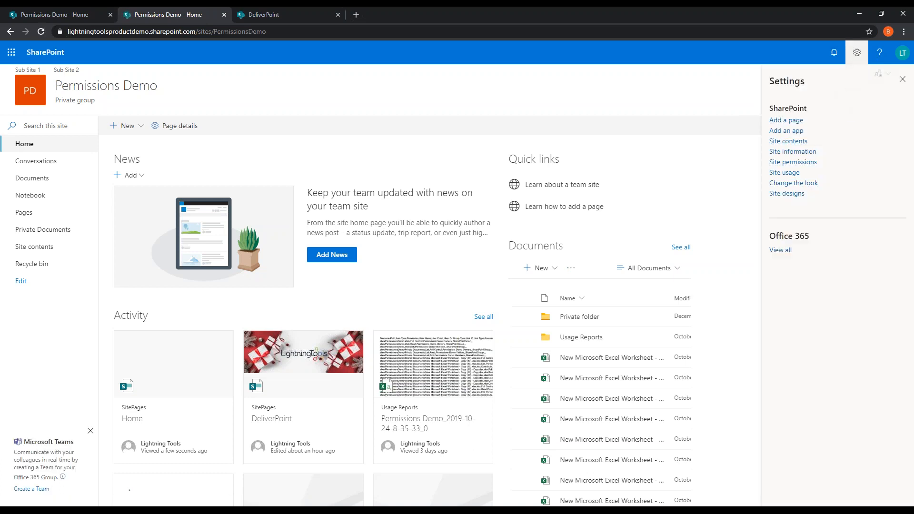
left_click(788, 165)
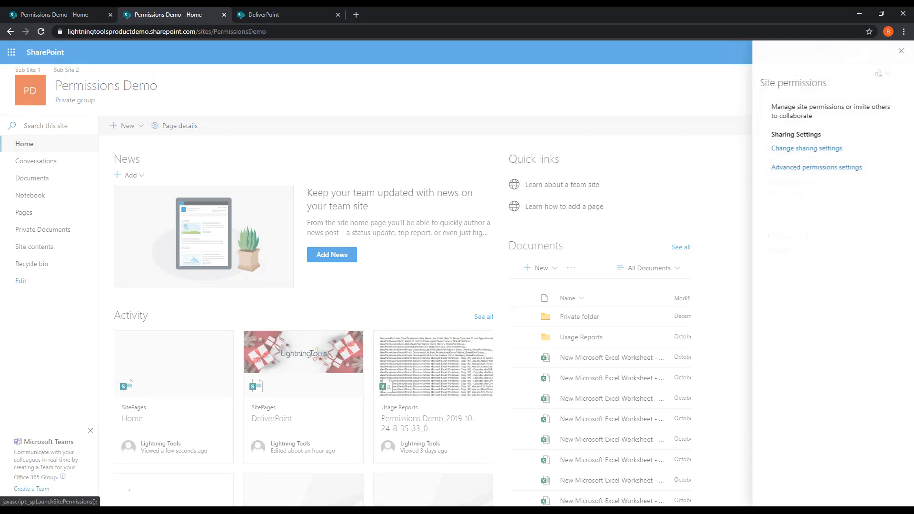
left_click(827, 439)
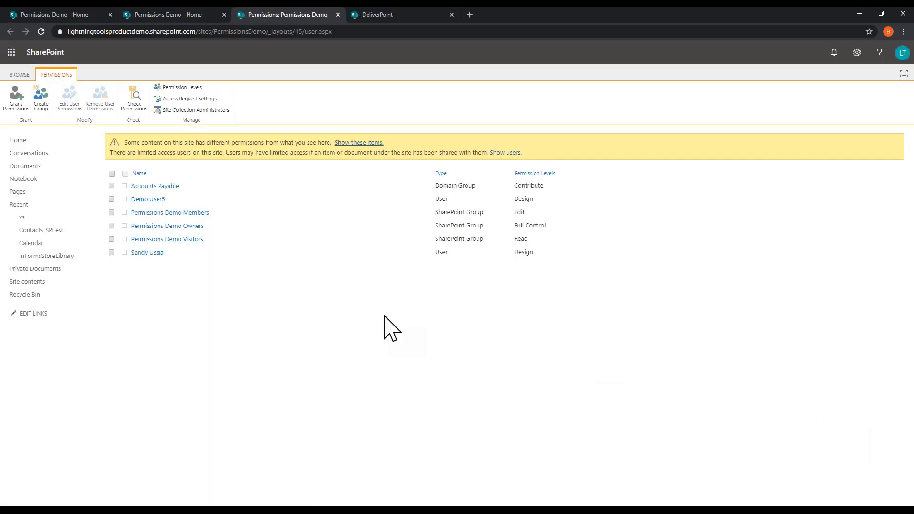
Check which permission levels Demo User2 has on the site and through which groups, and close the permission check
left_click(142, 101)
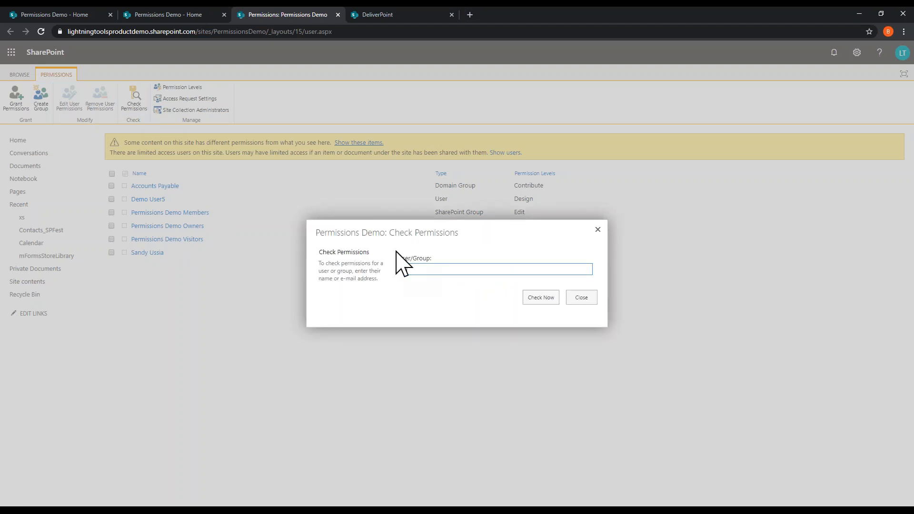
type("demo ")
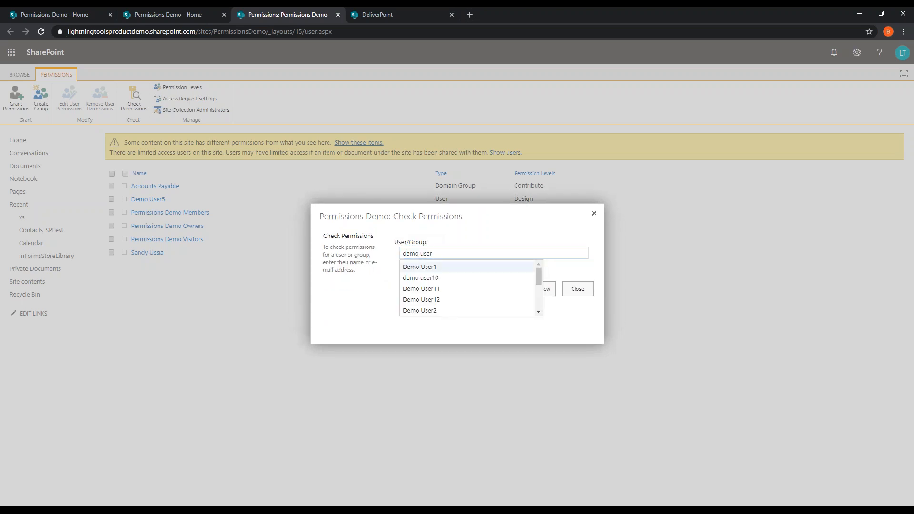
type("user")
left_click(444, 312)
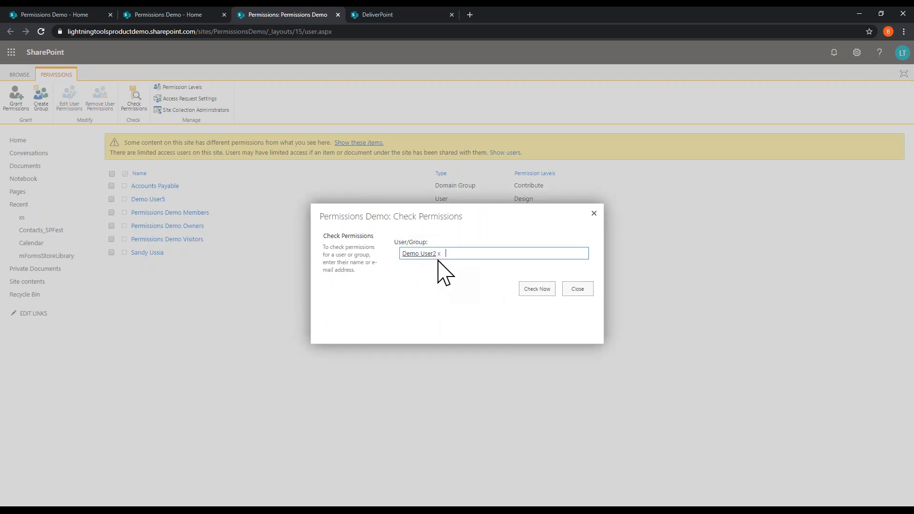
left_click(529, 292)
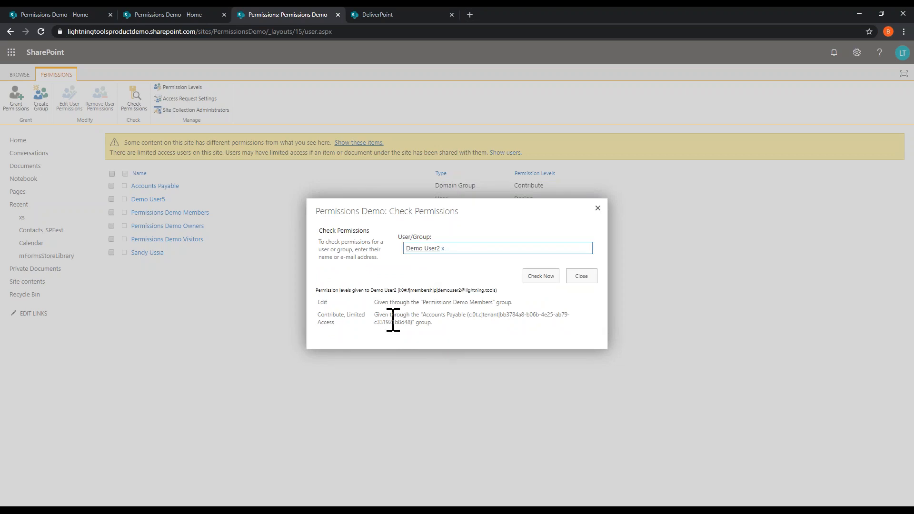
left_click_drag(426, 317, 467, 316)
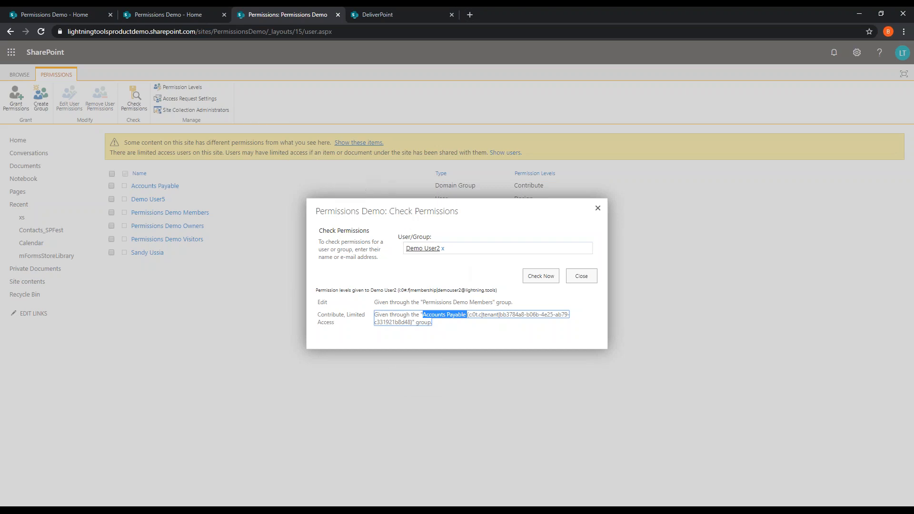
left_click(442, 248)
left_click(542, 279)
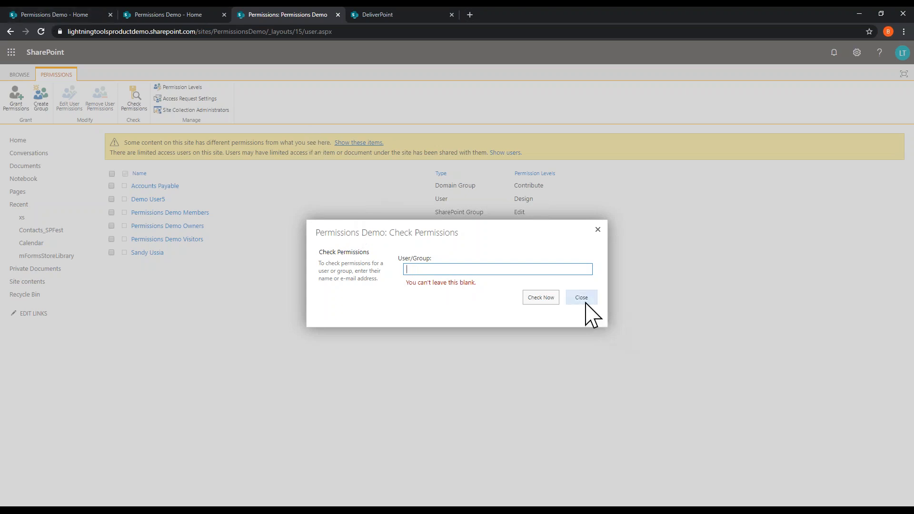
left_click(581, 301)
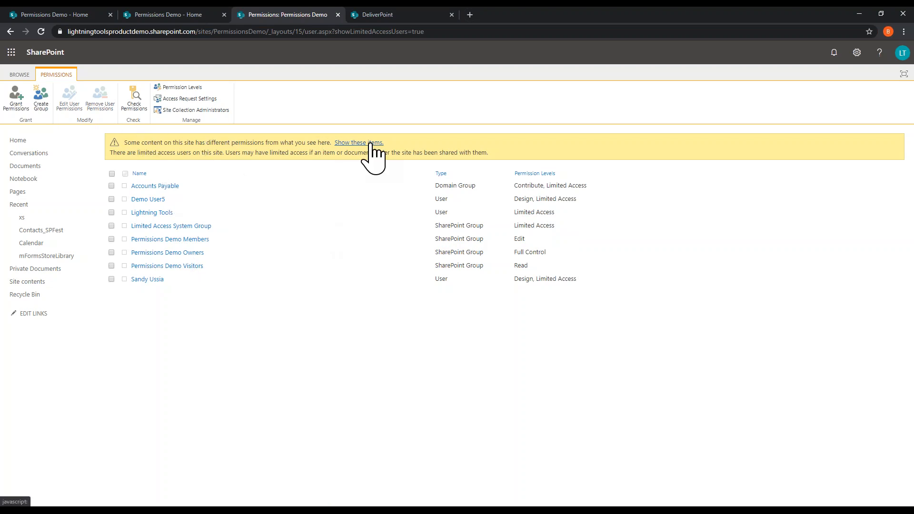
View the items with unique permissions in the Documents library and return to the site home page
left_click(339, 144)
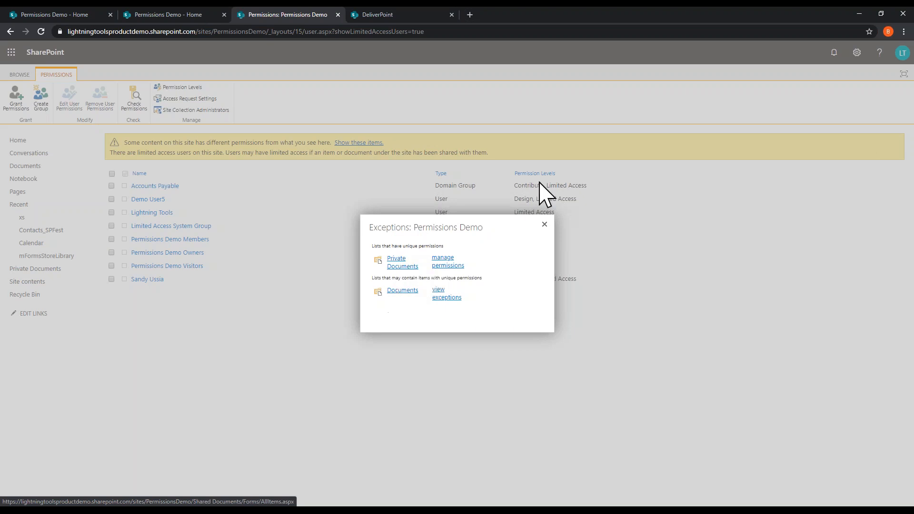
left_click(441, 294)
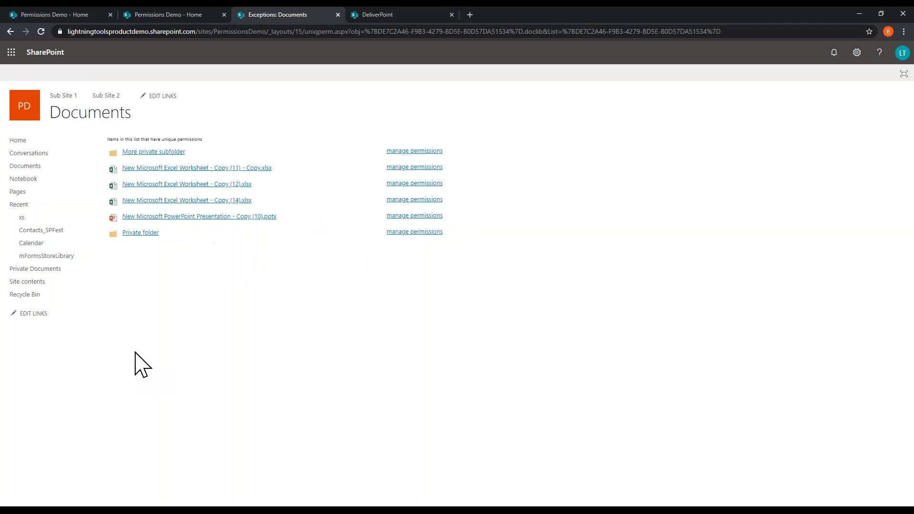
left_click(52, 145)
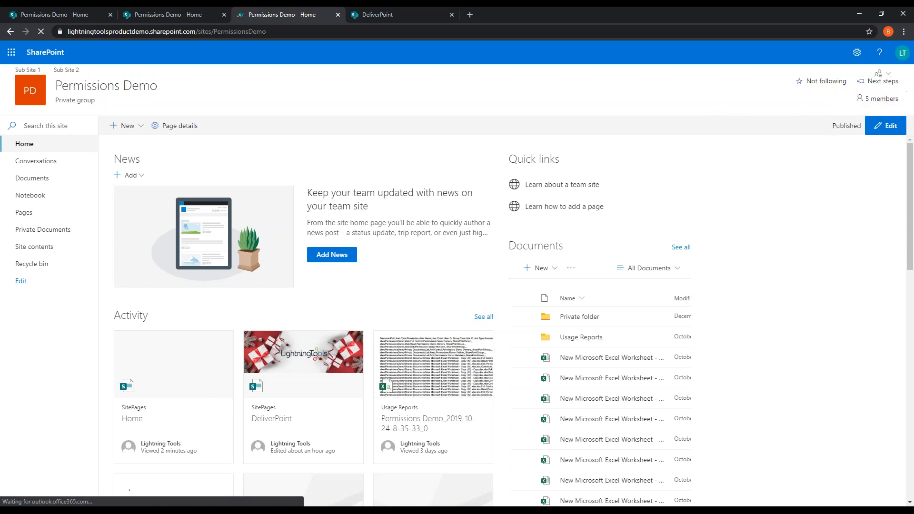
Run the DeliverPoint Discover Permissions report for the current site and look through the listed site permissions
left_click(889, 74)
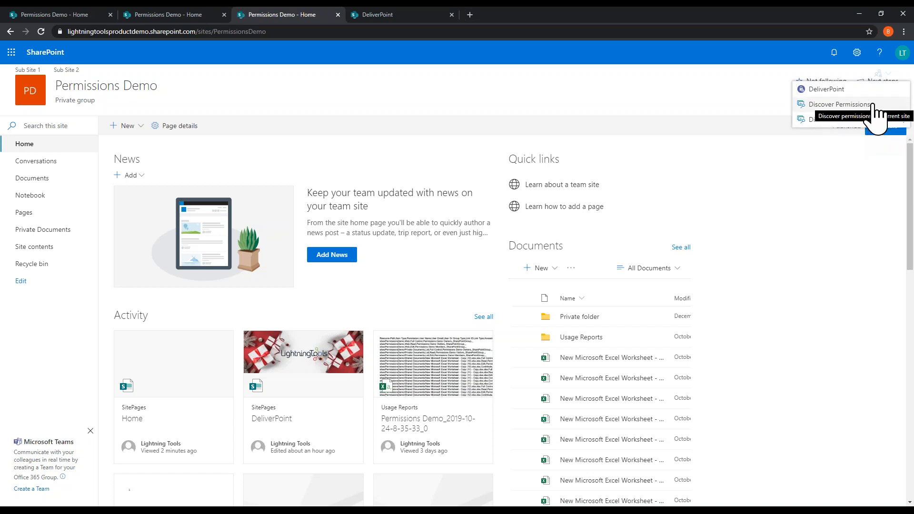
left_click(820, 106)
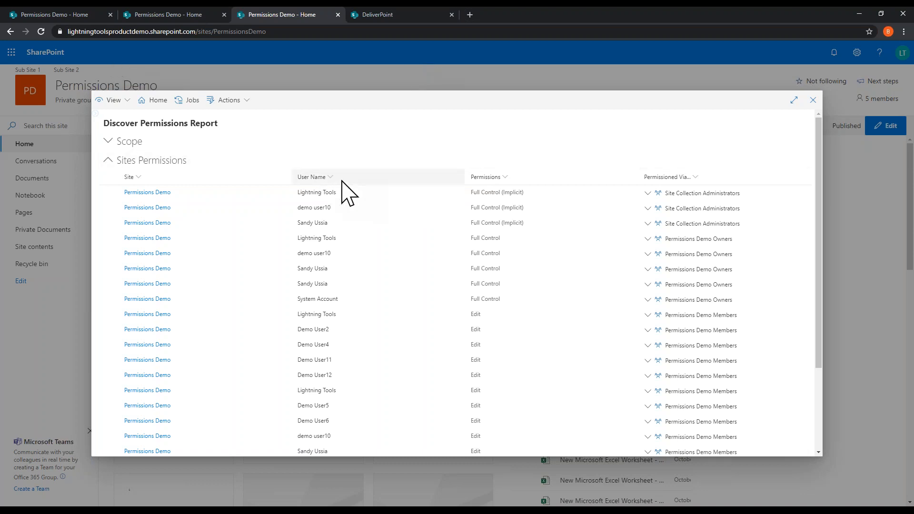
scroll(327, 299, "down", 3)
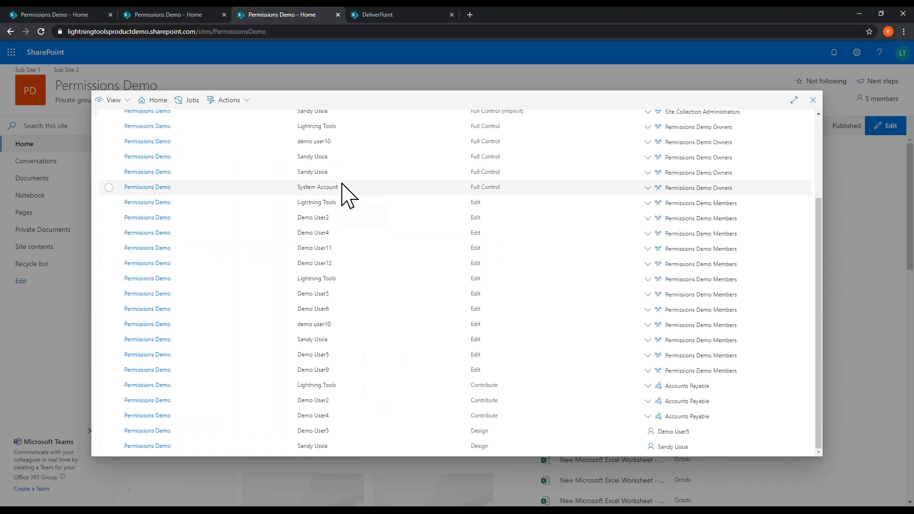
scroll(451, 324, "up", 3)
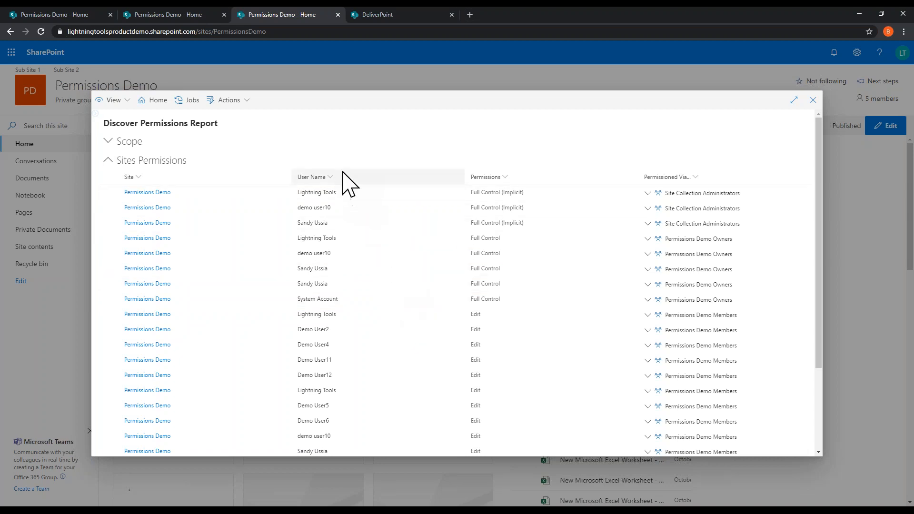
Sort the Discover Permissions report by User Name in ascending order and look through the sorted entries
left_click(328, 179)
left_click(328, 192)
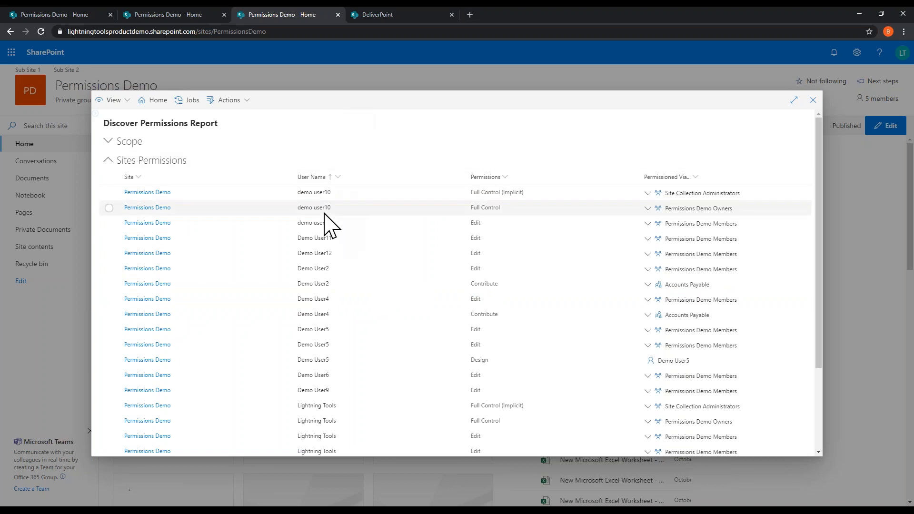
scroll(316, 224, "down", 2)
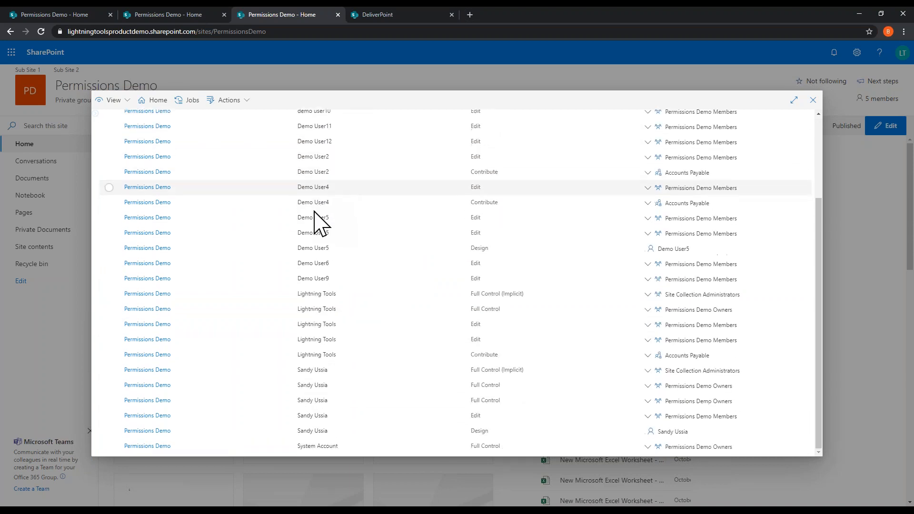
scroll(343, 200, "up", 2)
Filter the Discover Permissions report to entries whose User Display Name equals Demo User2
left_click(340, 179)
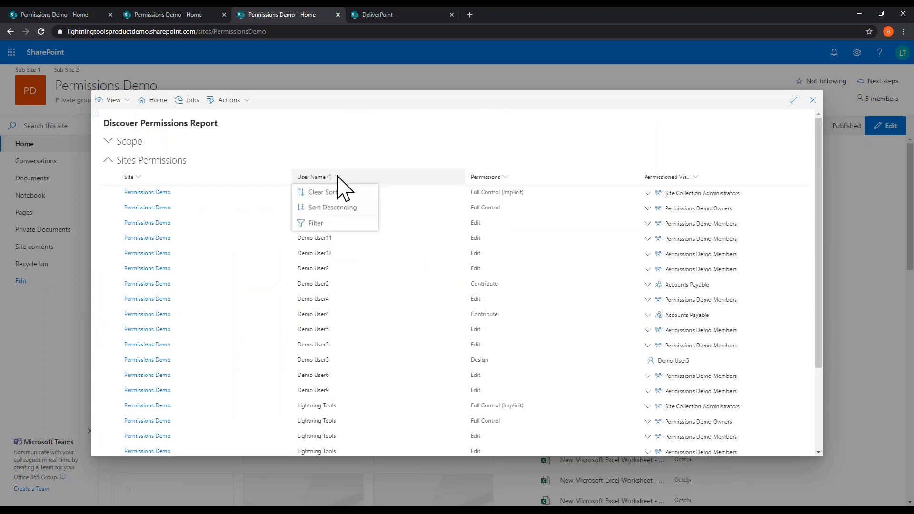
left_click(315, 223)
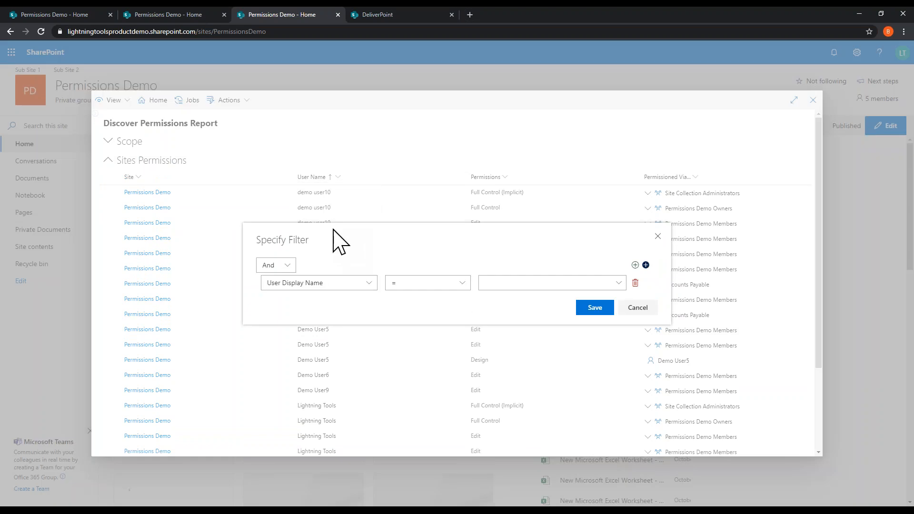
left_click(513, 281)
type("Demo ")
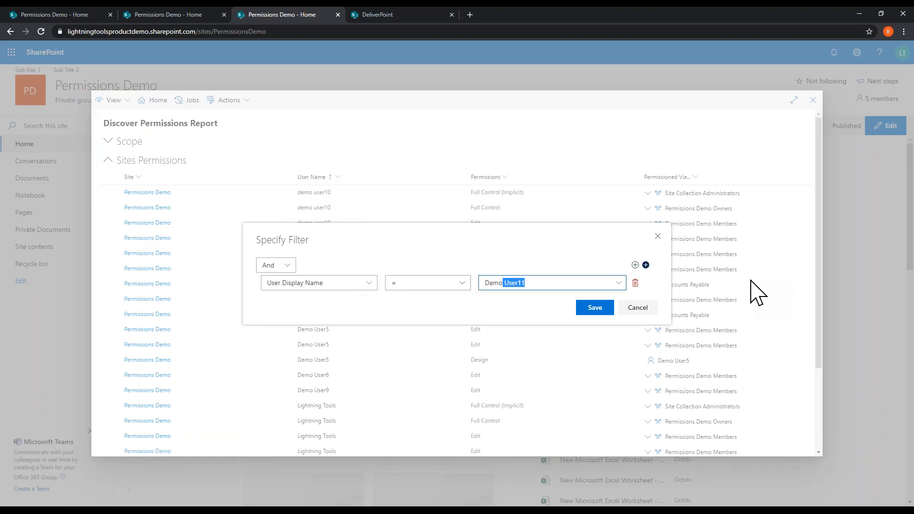
type("User2")
left_click(594, 308)
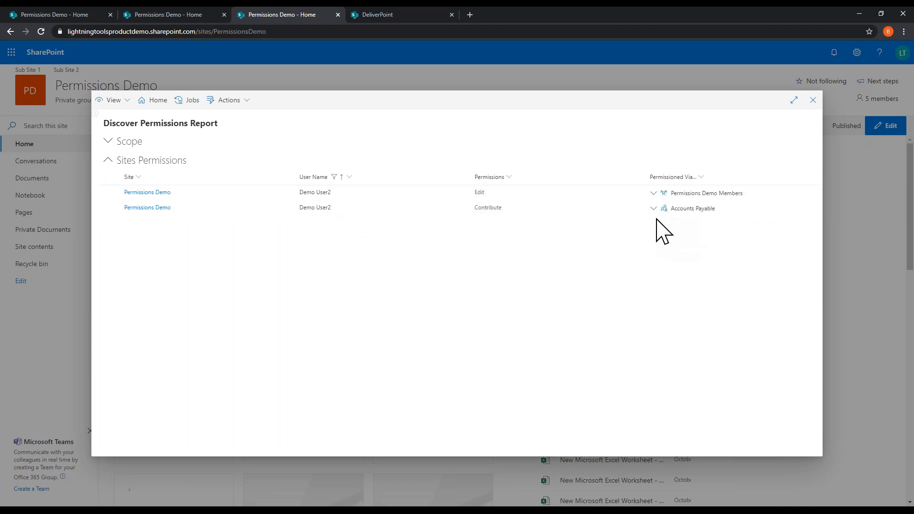
Replace the user filter with Permission Level equal to Edit, and expand how demo user10 and Demo User2 receive that permission
left_click(341, 179)
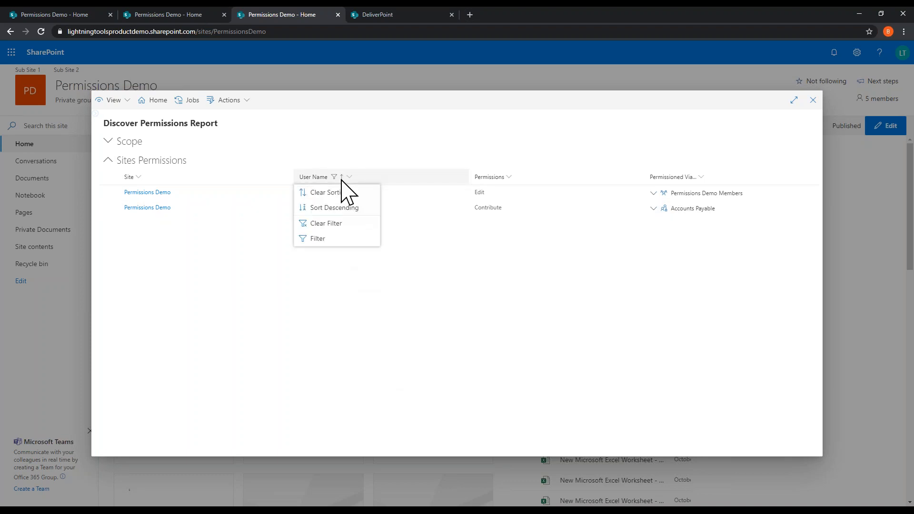
left_click(332, 223)
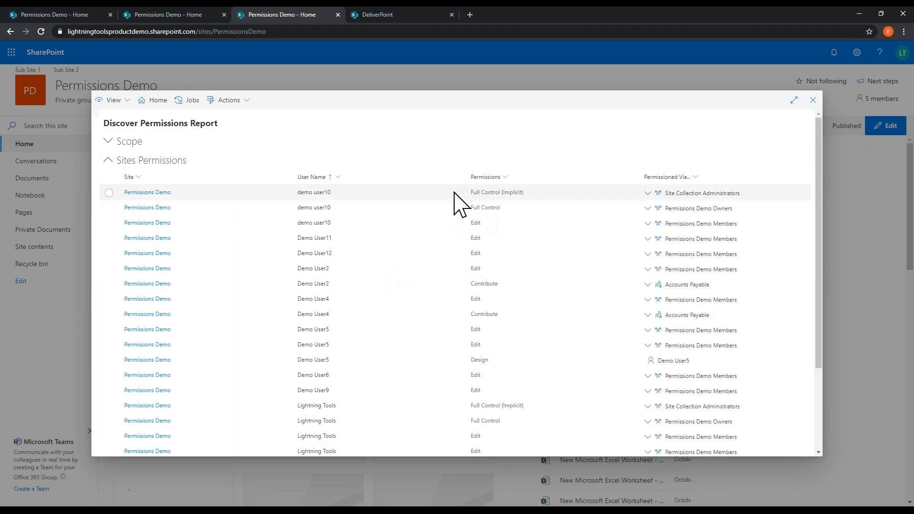
left_click(505, 179)
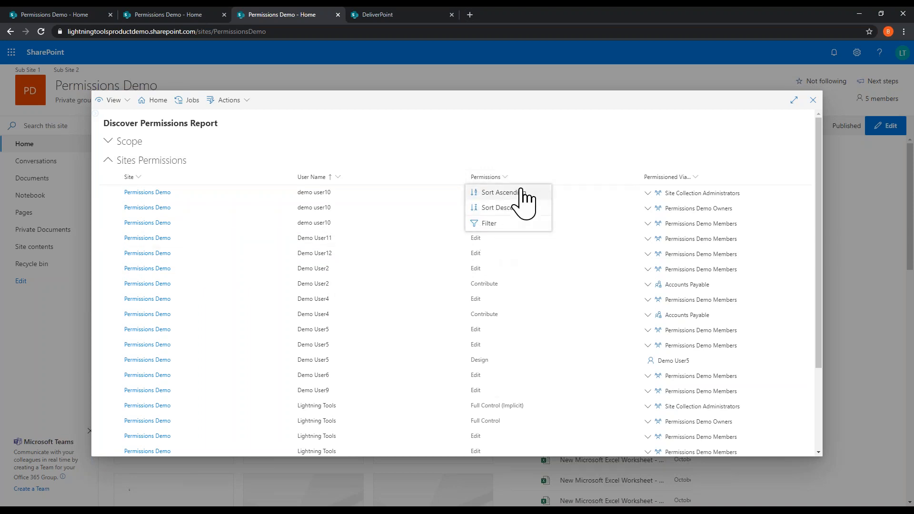
left_click(499, 224)
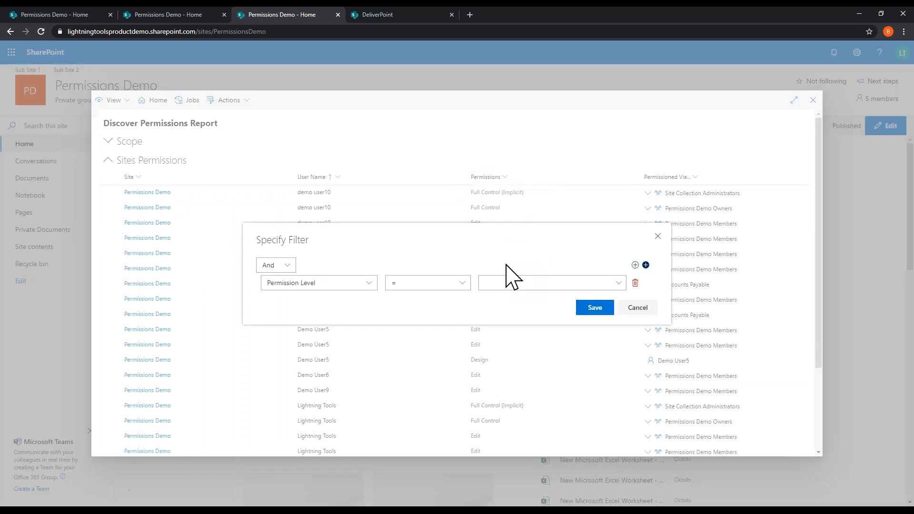
left_click(626, 283)
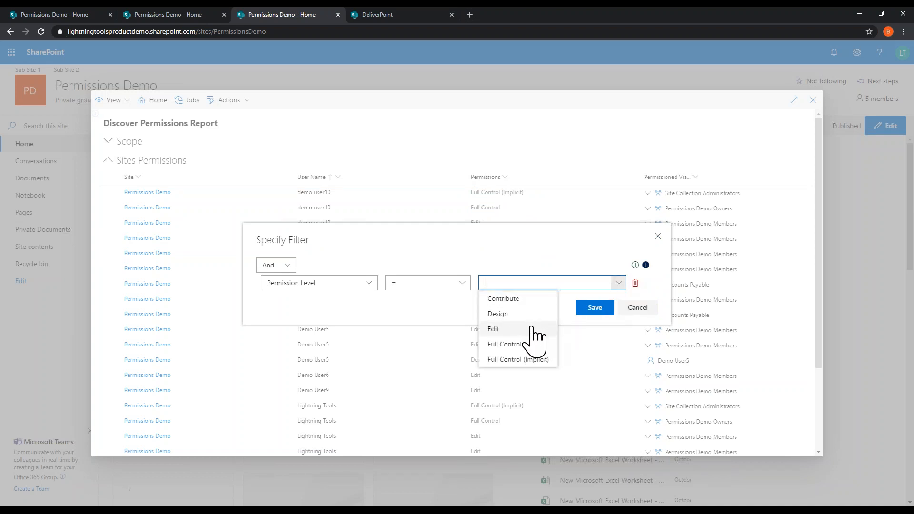
left_click(534, 327)
left_click(596, 308)
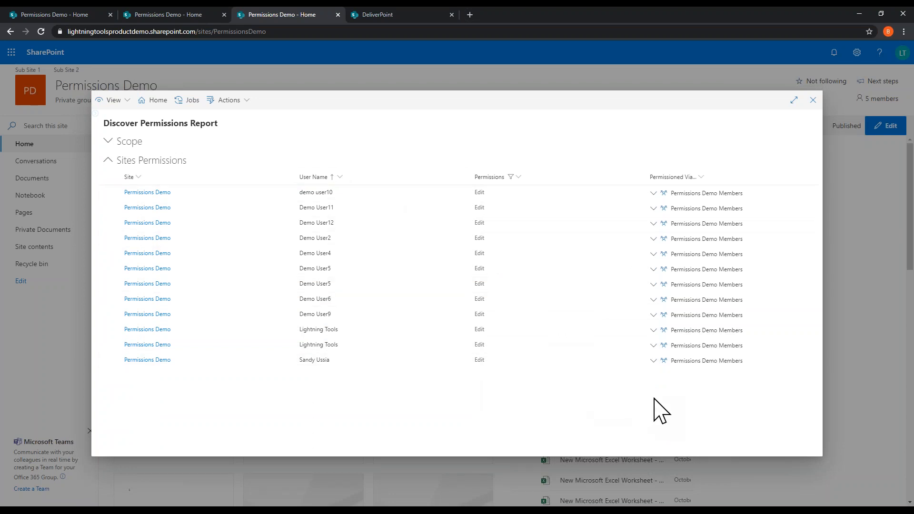
left_click(652, 193)
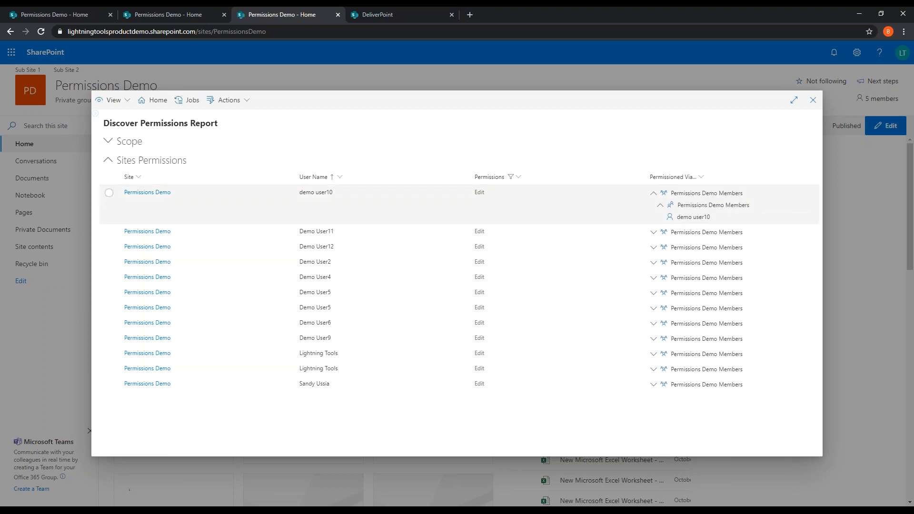
left_click(653, 263)
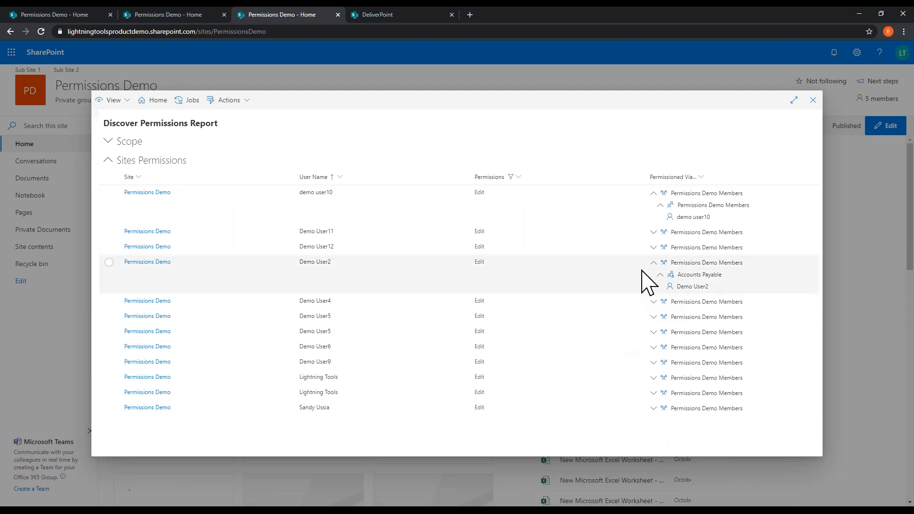
Replace the permission level filter with one where Permissioned Via Display Name equals Accounts Payable
left_click(518, 177)
left_click(524, 223)
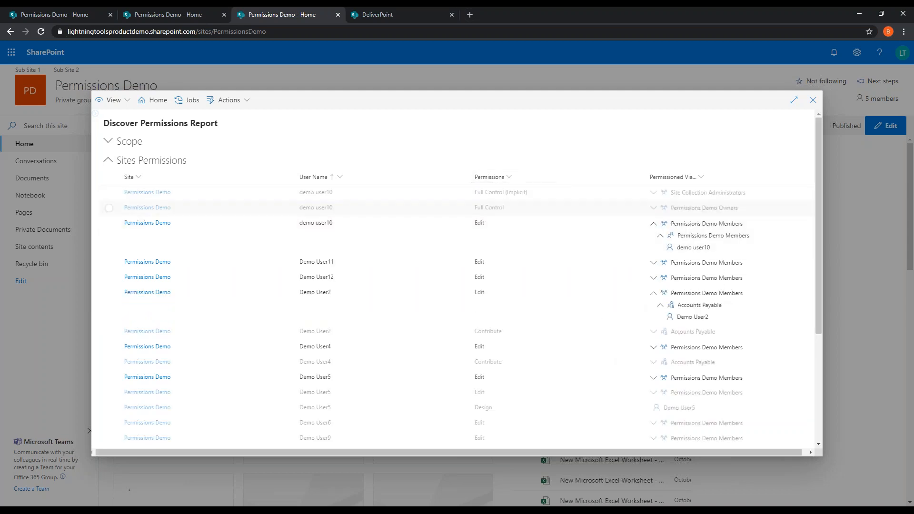
left_click(696, 179)
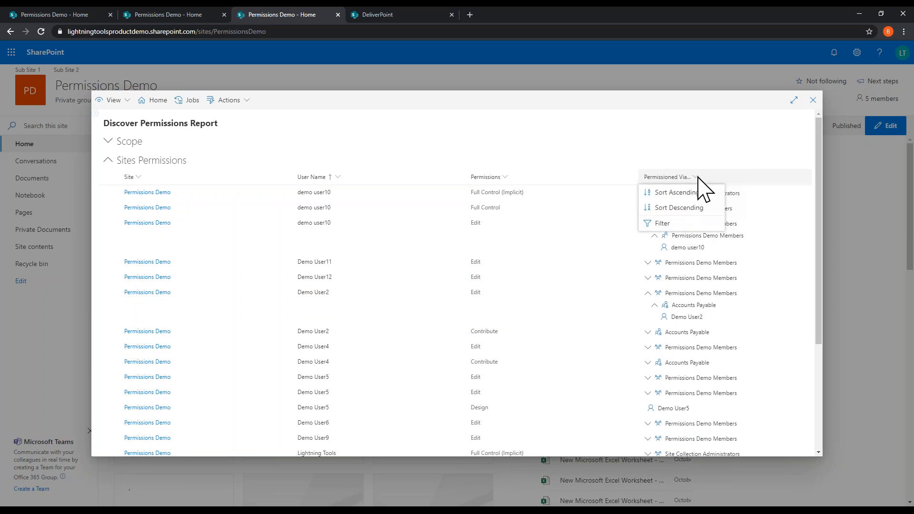
left_click(678, 225)
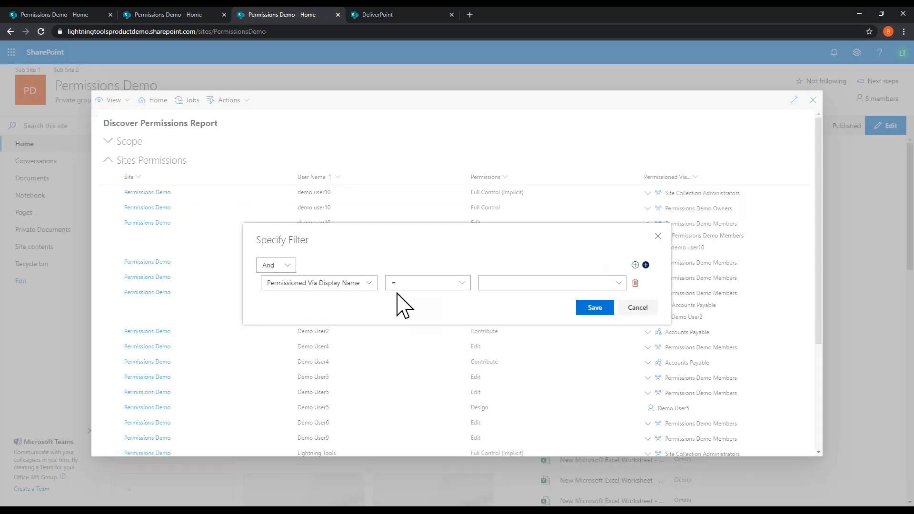
left_click(551, 284)
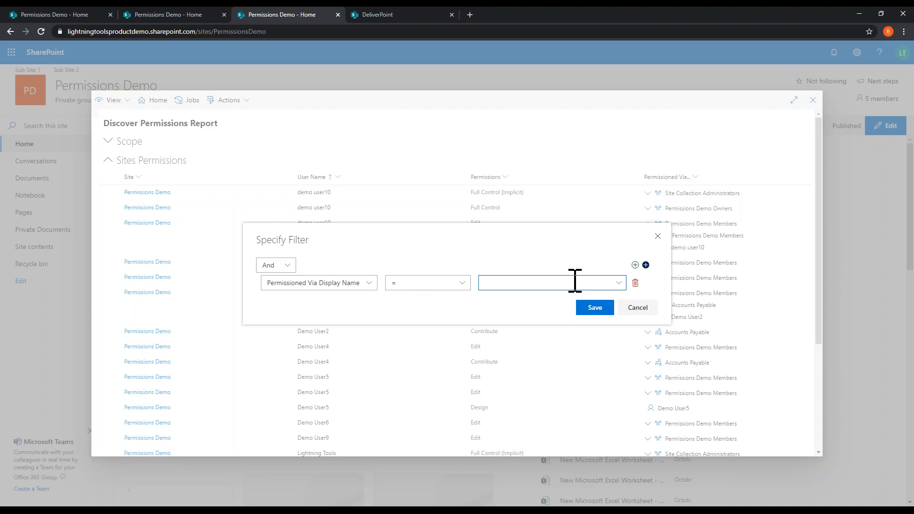
type("Accounts Payable")
left_click(543, 315)
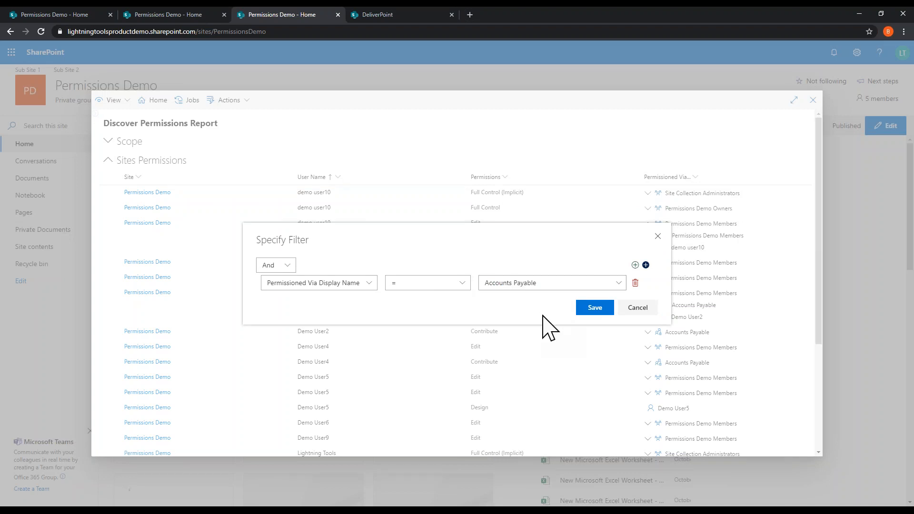
left_click(588, 310)
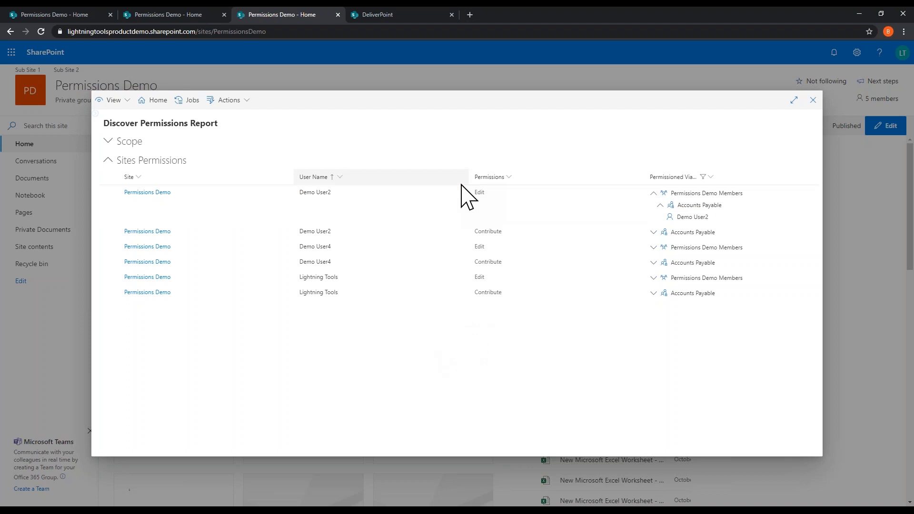
Check the available report actions, view the report at full size, and close the Discover Permissions report
left_click(248, 101)
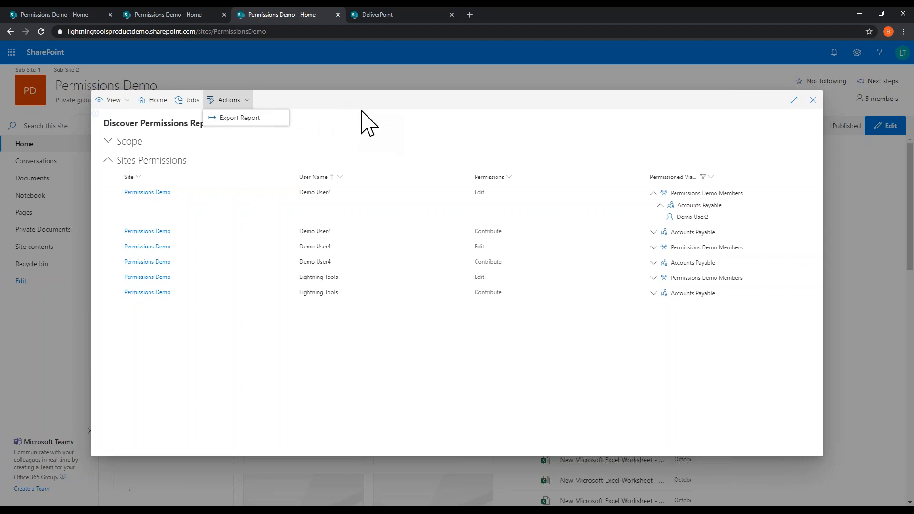
left_click(244, 101)
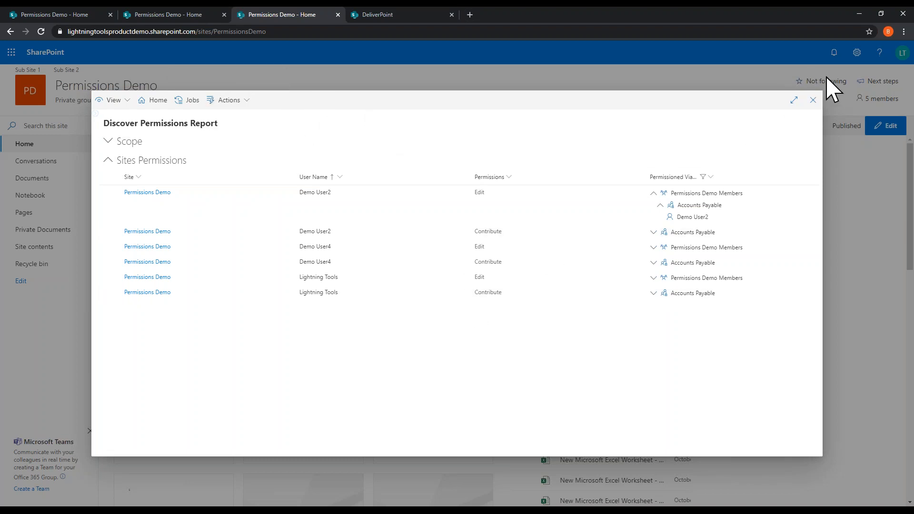
left_click(793, 100)
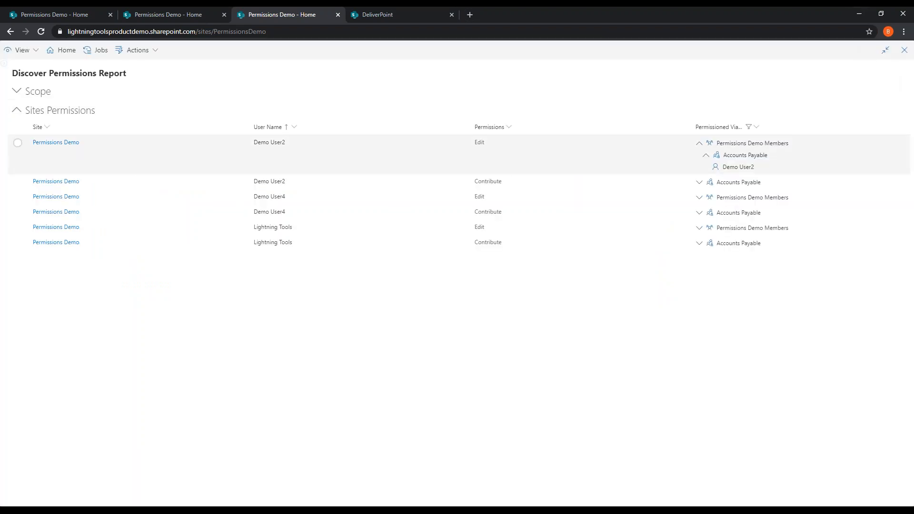
left_click(885, 50)
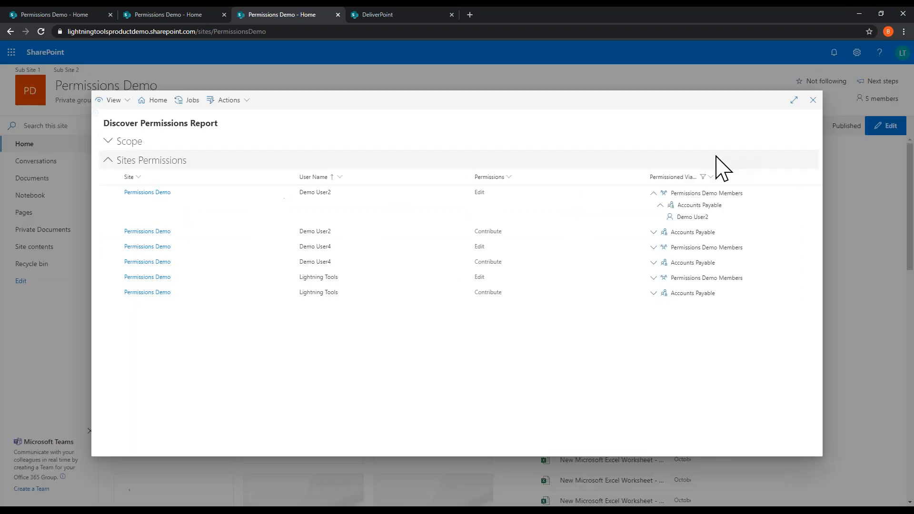
left_click(809, 101)
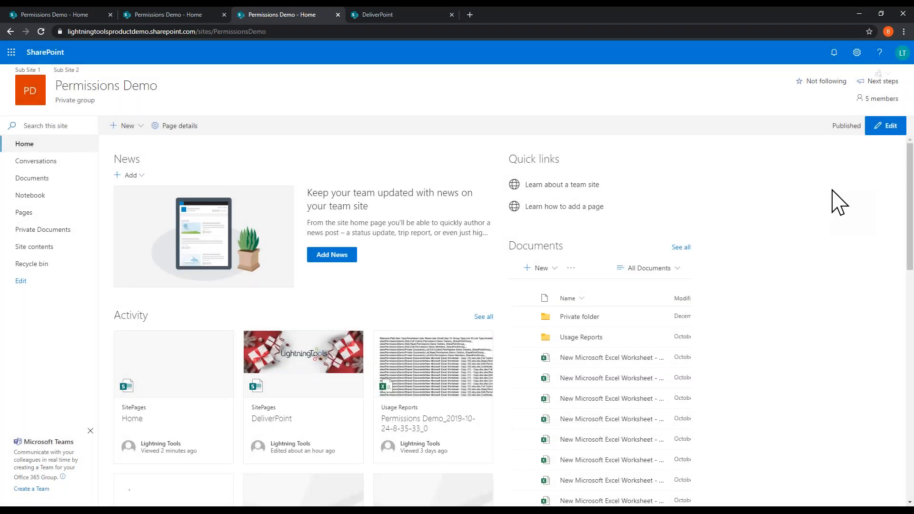
Generate the Discover Permissions (Advanced) report for the site with unique lists and unique items included
left_click(888, 76)
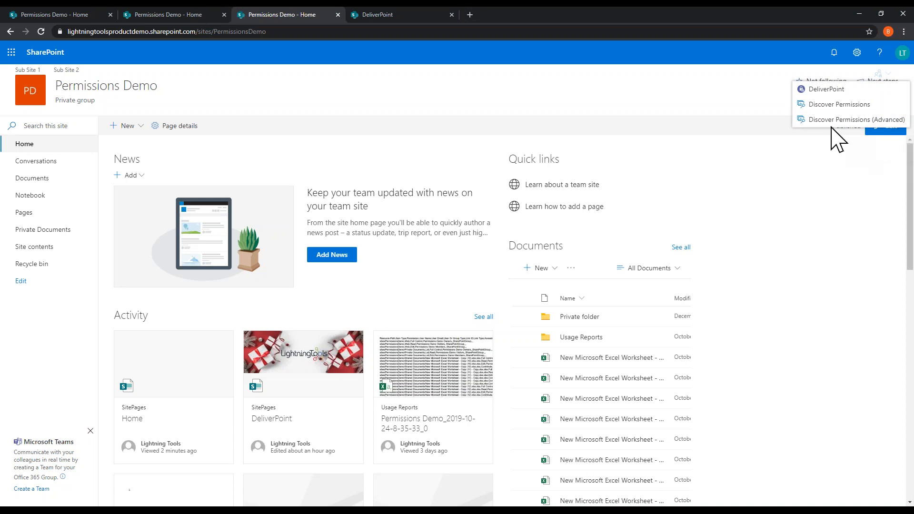
left_click(857, 119)
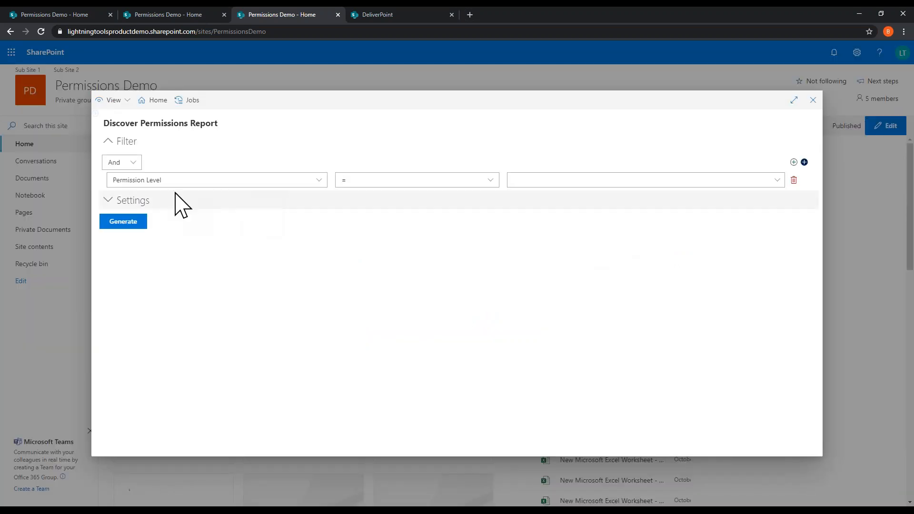
left_click(123, 203)
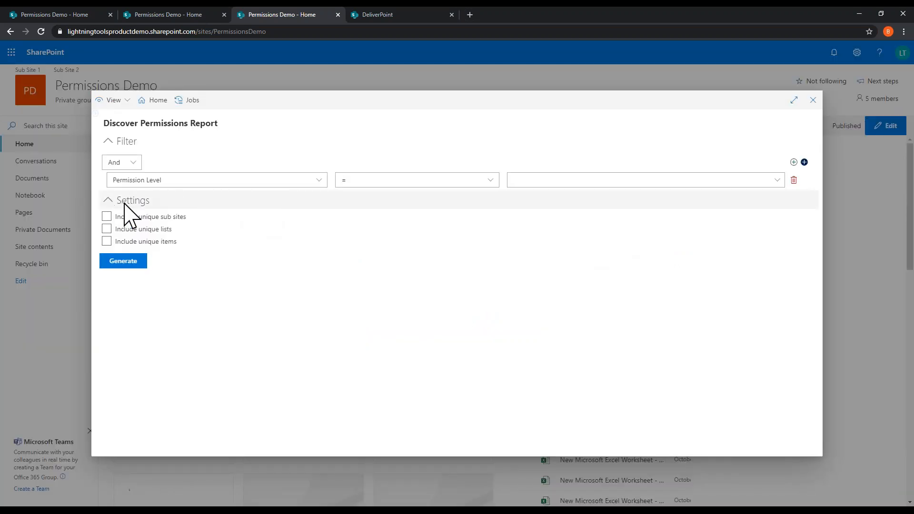
left_click(106, 229)
left_click(107, 241)
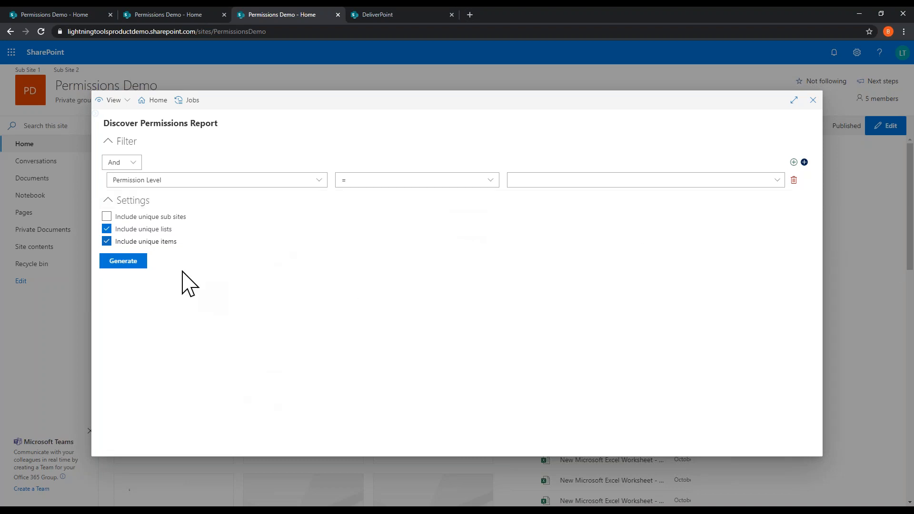
left_click(142, 262)
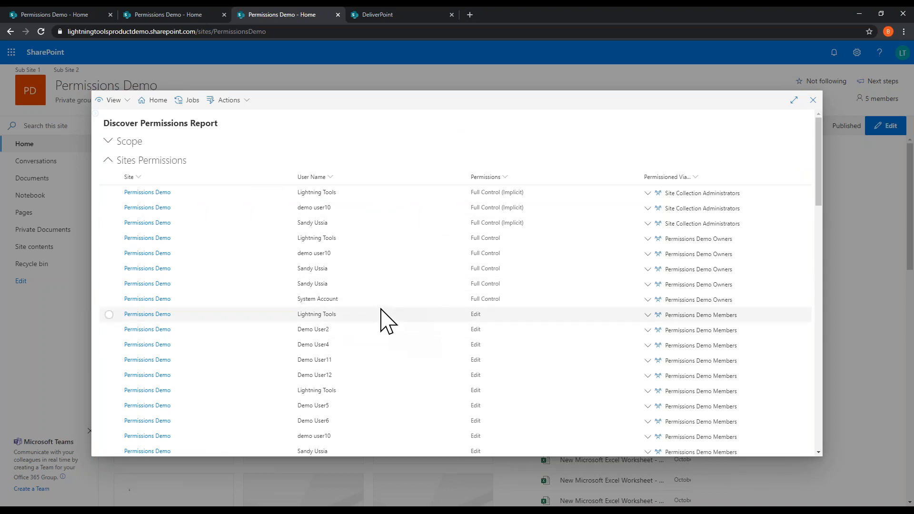
Collapse the Sites Permissions section and look through the Lists Permissions and Items Permissions entries in the report
left_click(111, 163)
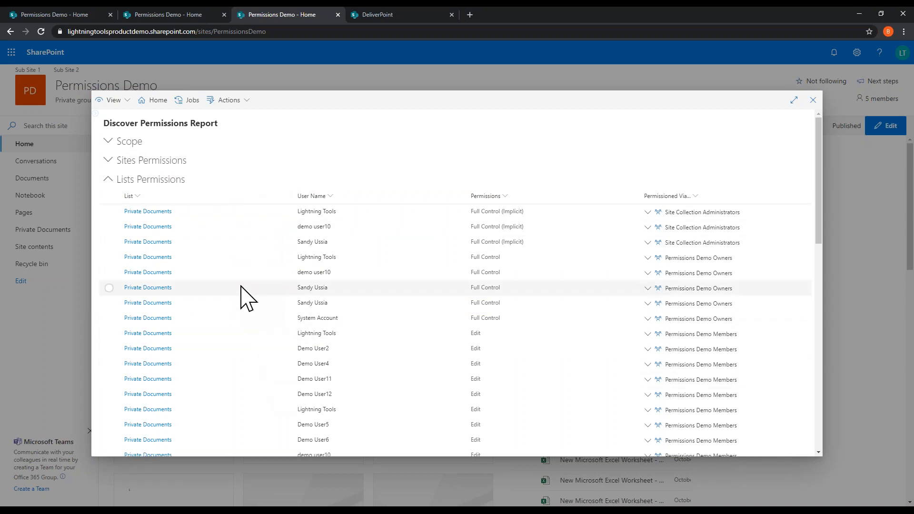
scroll(247, 299, "down", 3)
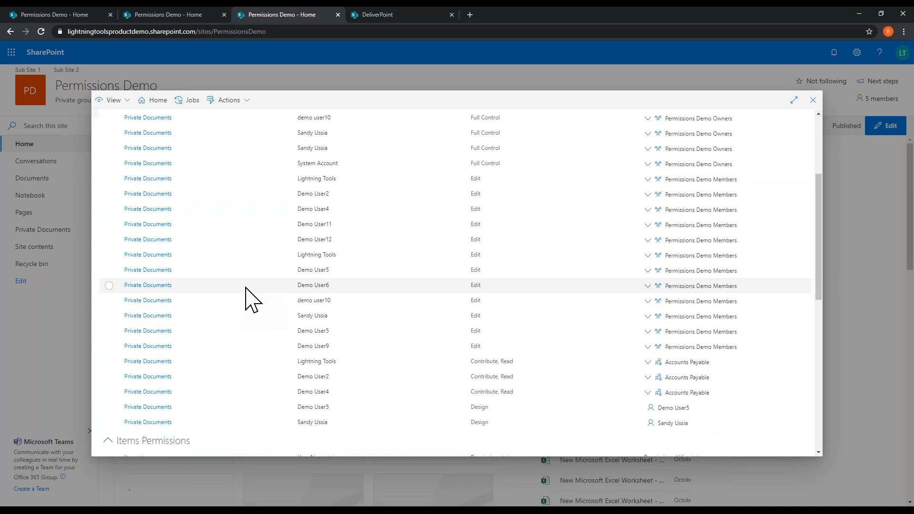
scroll(248, 274, "up", 3)
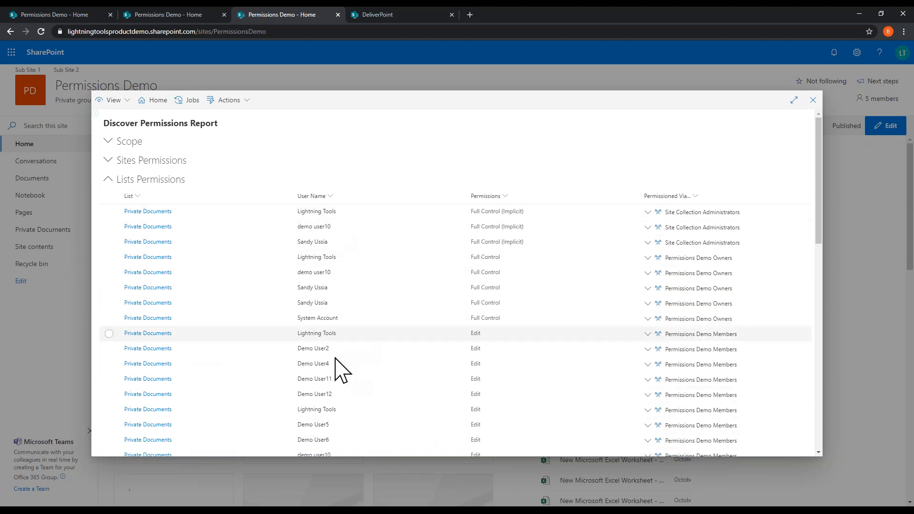
scroll(336, 378, "down", 1)
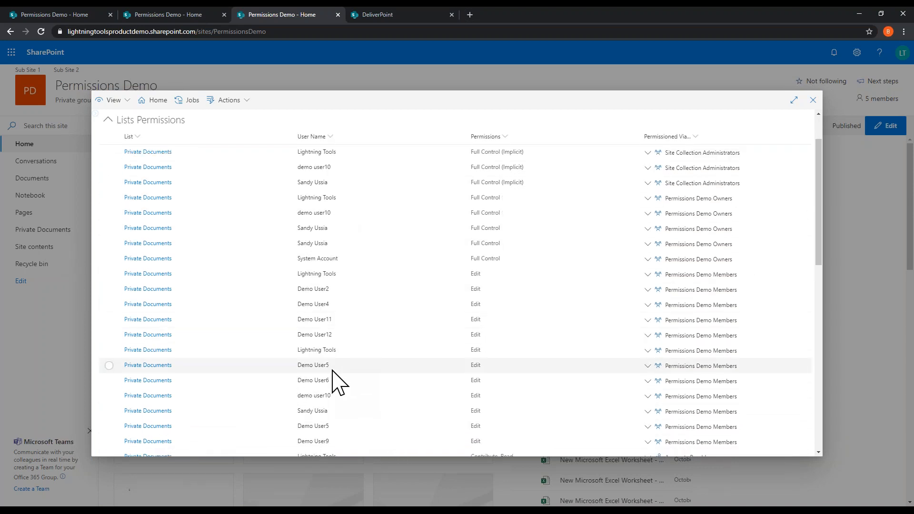
scroll(332, 379, "down", 1)
scroll(393, 371, "down", 1)
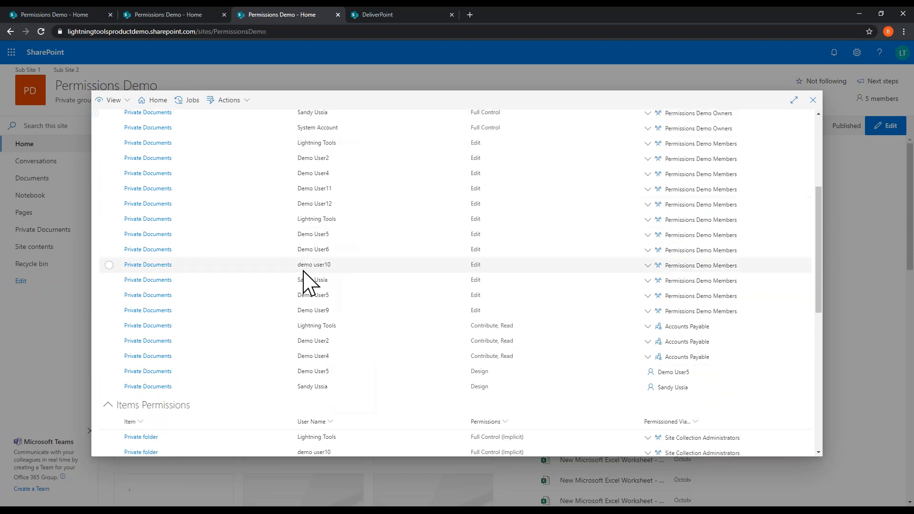
scroll(307, 281, "down", 4)
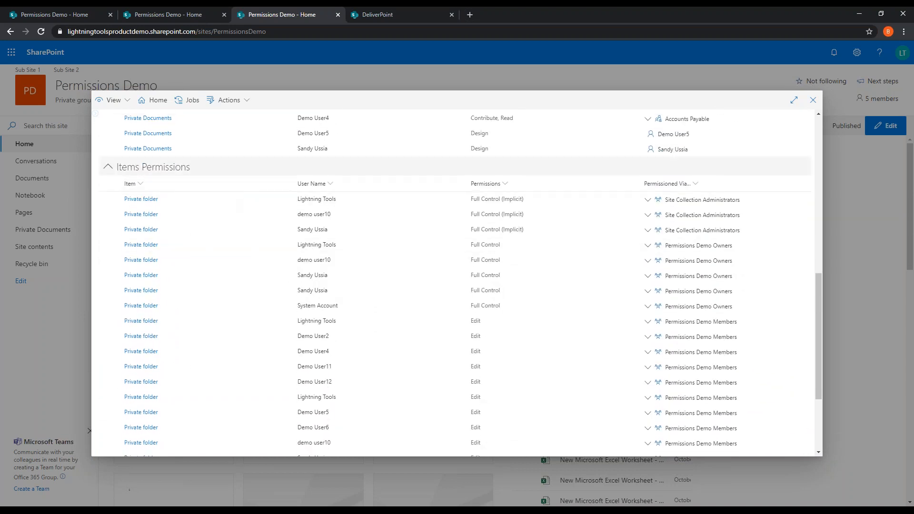
scroll(161, 252, "down", 2)
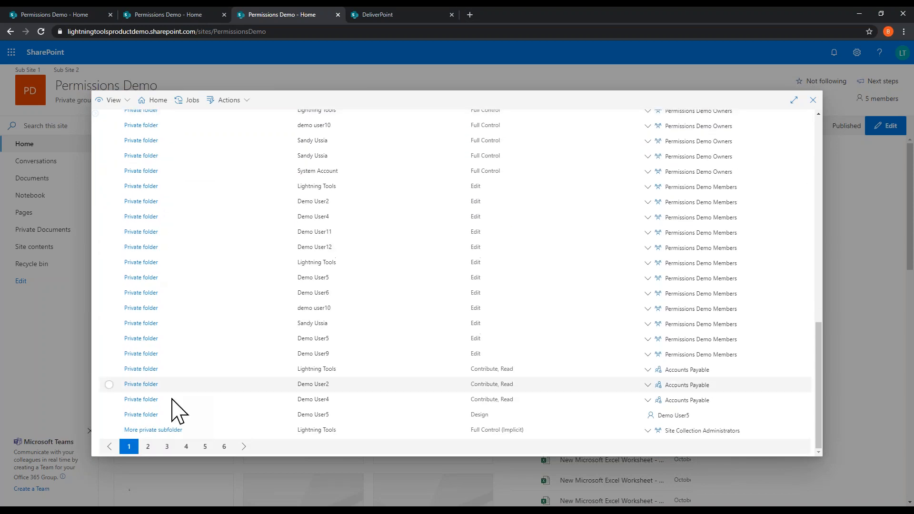
Look through pages 4 and 5 of the Items Permissions entries and return to the start of the report
left_click(185, 448)
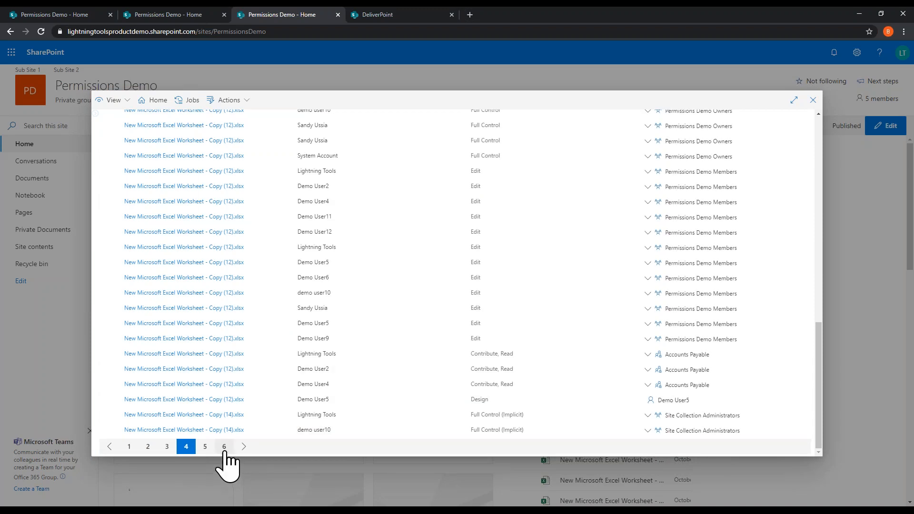
left_click(206, 447)
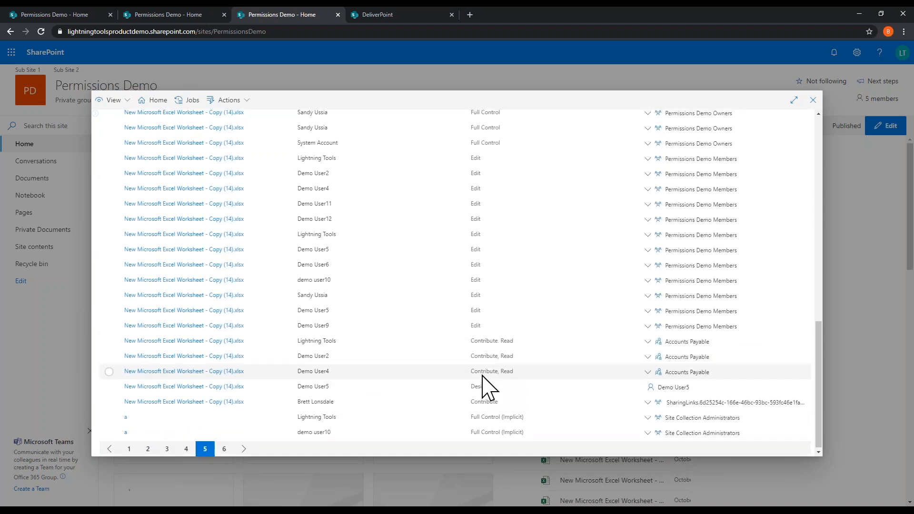
scroll(486, 388, "up", 10)
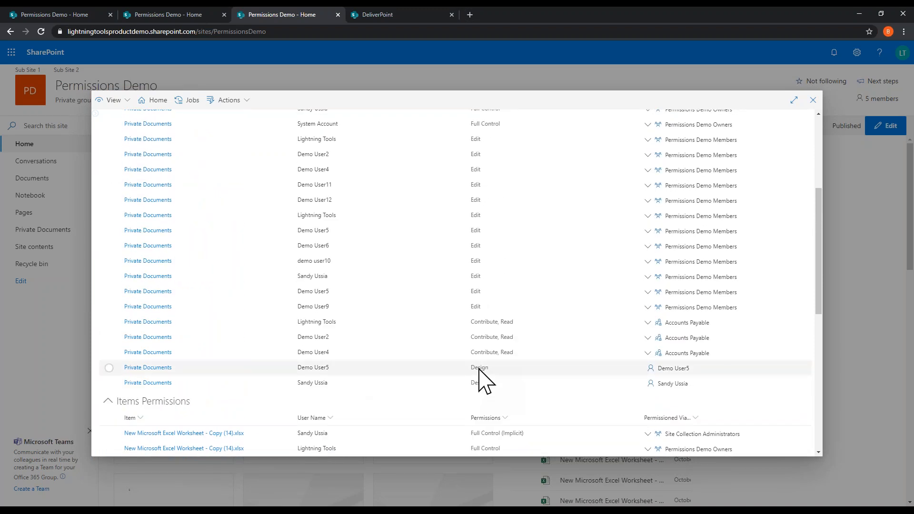
scroll(486, 381, "up", 5)
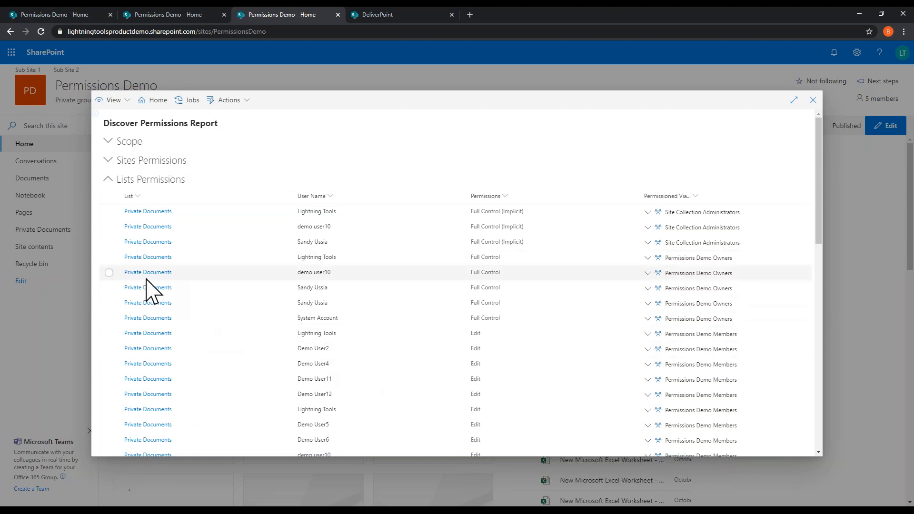
Expand Sites Permissions, select Demo User5's directly granted Design entry, and open the Delete Permissions operation for it
left_click(117, 164)
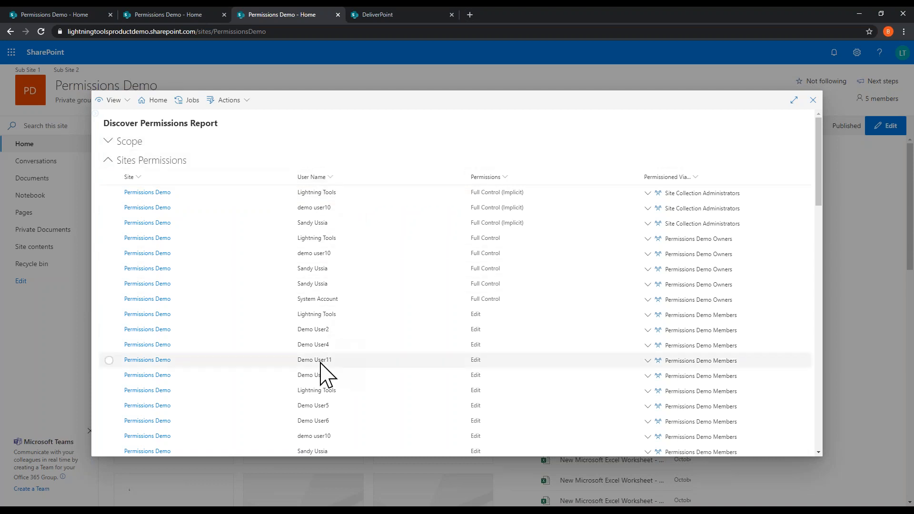
scroll(320, 369, "down", 3)
scroll(319, 366, "down", 1)
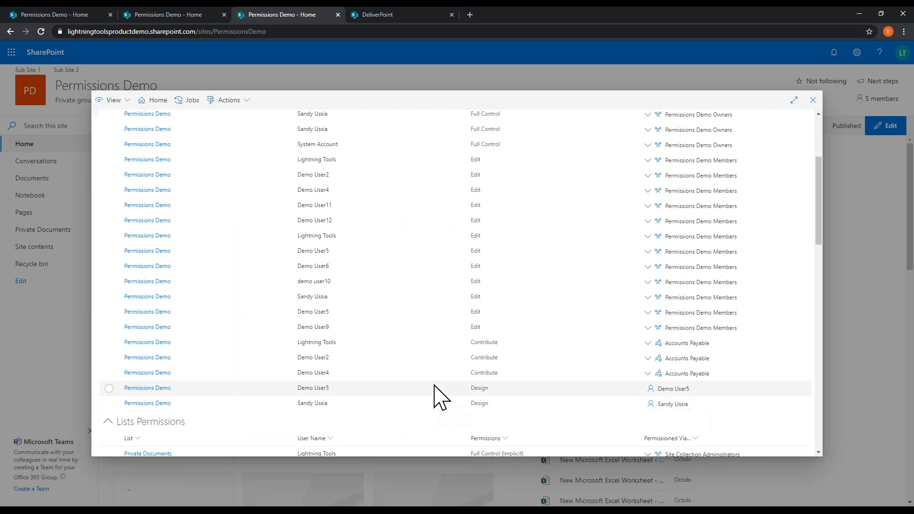
left_click(109, 387)
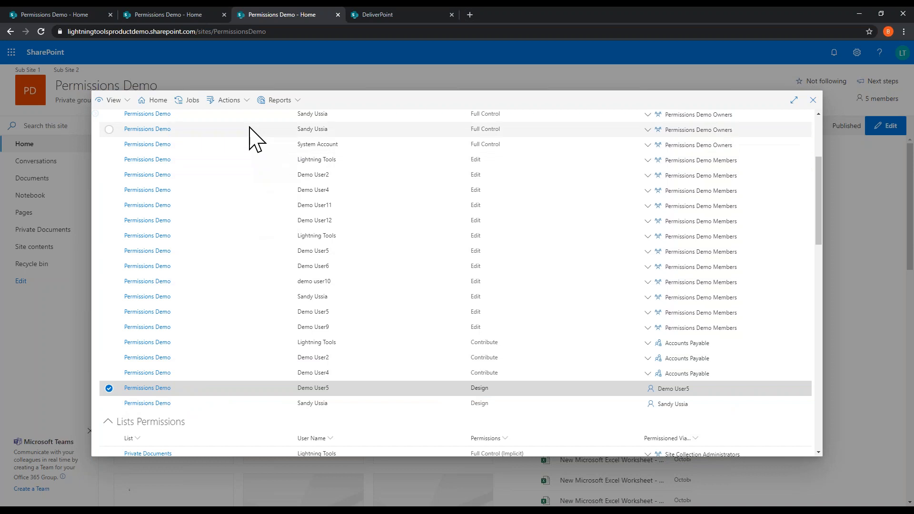
left_click(246, 101)
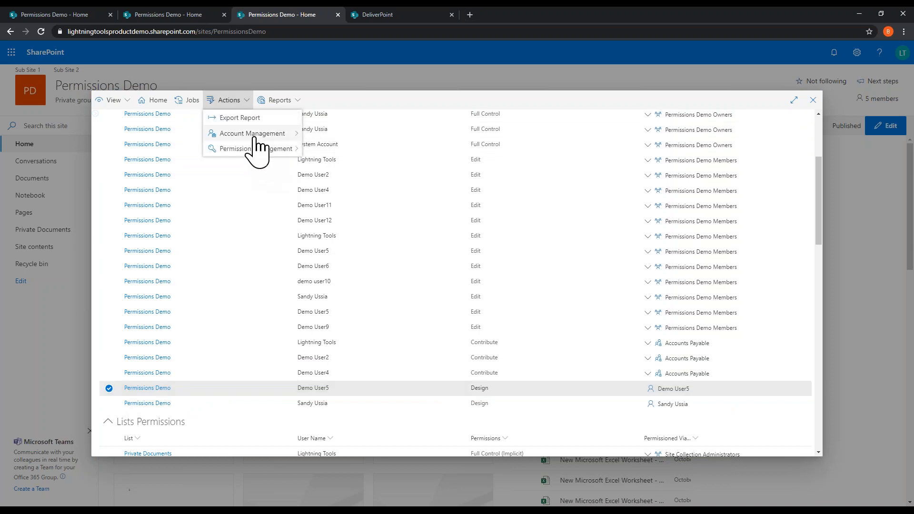
mouse_move(252, 135)
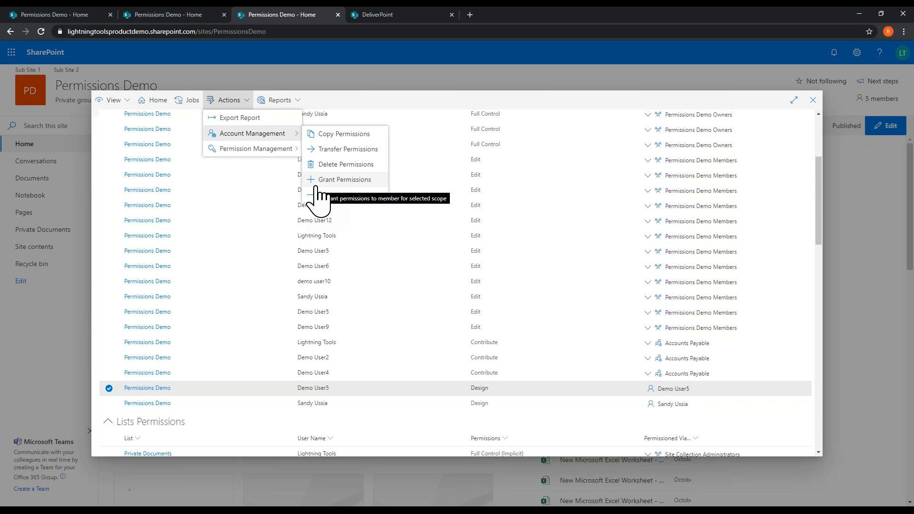
left_click(346, 164)
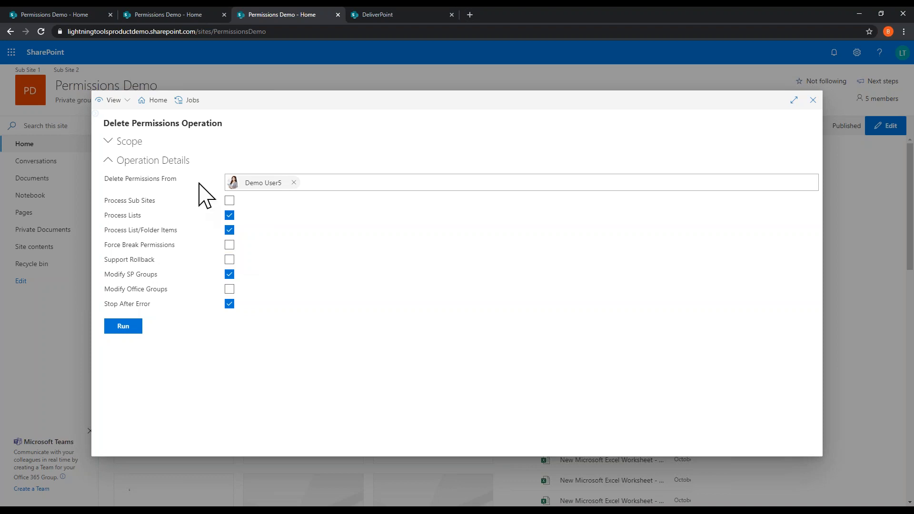
Run the permission deletion for Demo User5 without processing lists or list/folder items, with Support Rollback enabled, and close the DeliverPoint window
left_click(229, 215)
left_click(229, 229)
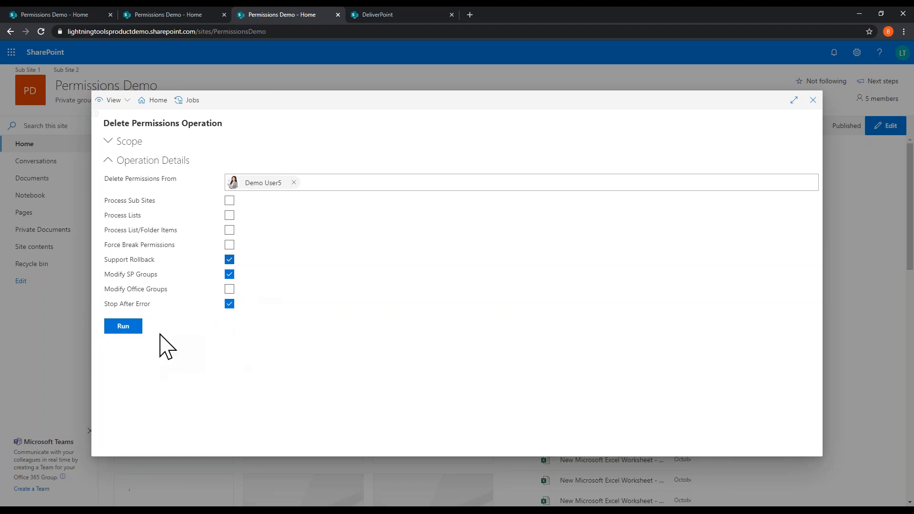
left_click(125, 326)
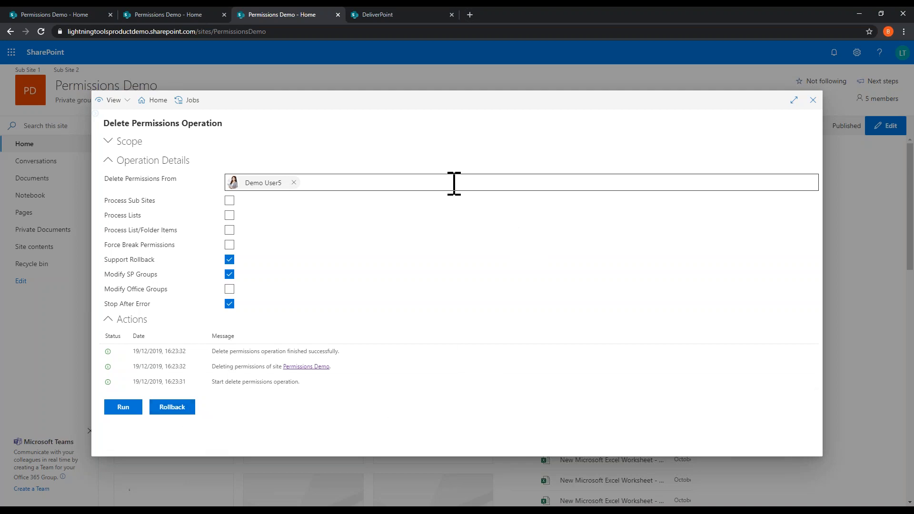
left_click(813, 100)
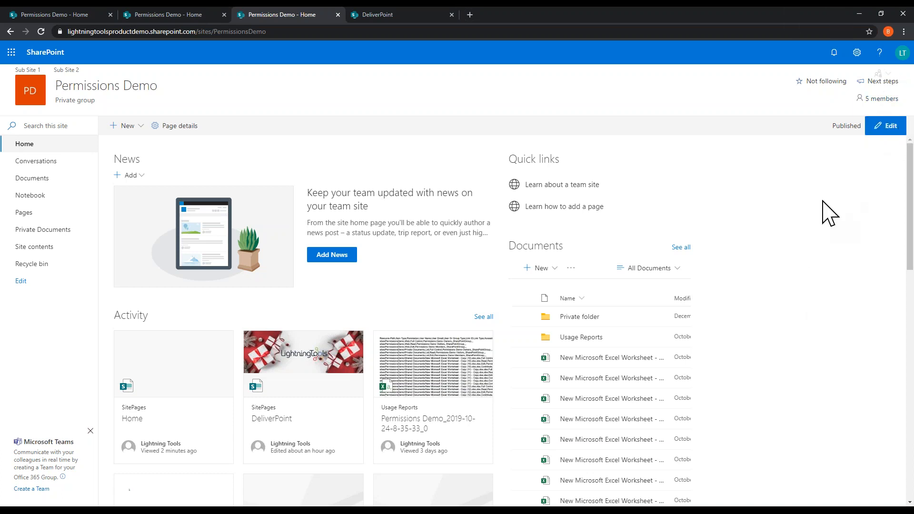
Display the Manage Access details for New Microsoft Excel Worksheet - Copy (12) in the Documents library through its sharing options
left_click(33, 180)
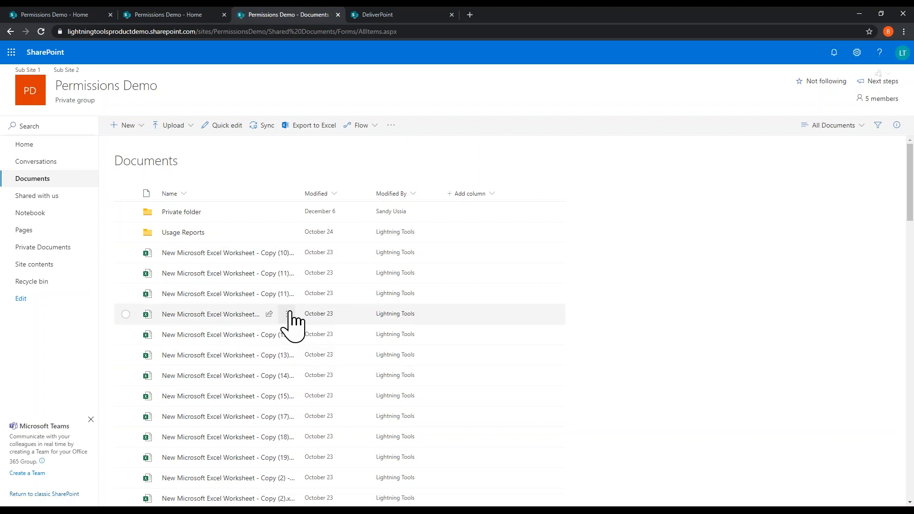
left_click(288, 313)
left_click(287, 314)
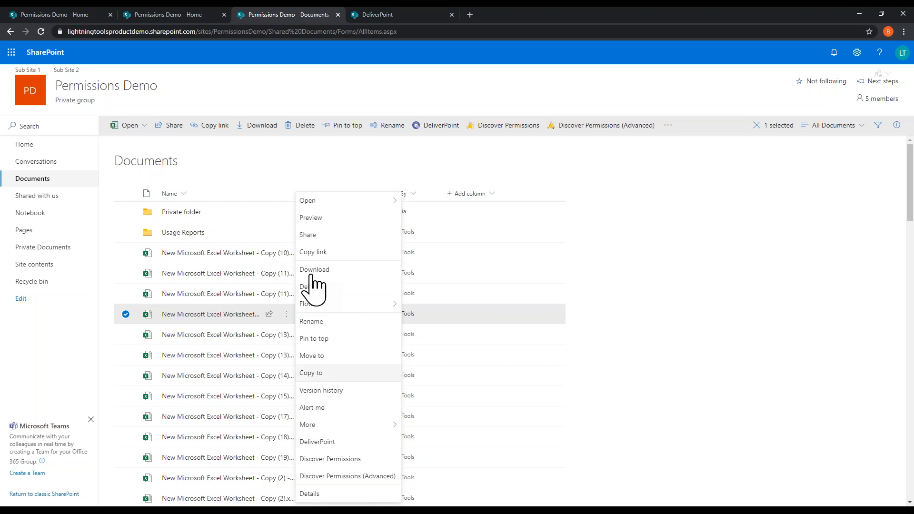
left_click(318, 236)
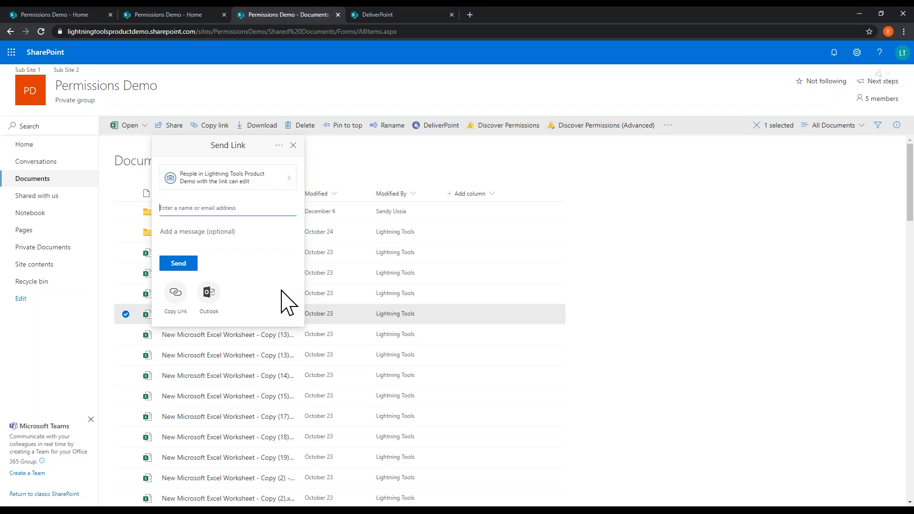
left_click(279, 145)
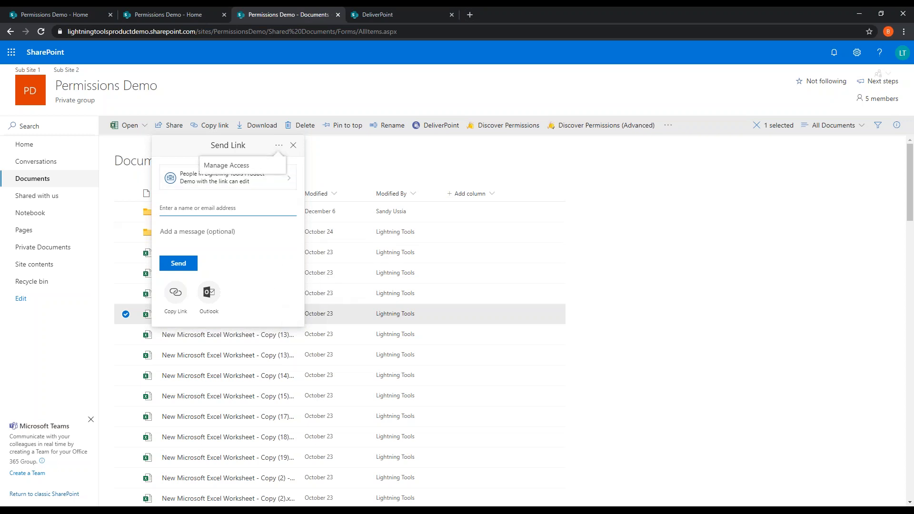
left_click(247, 167)
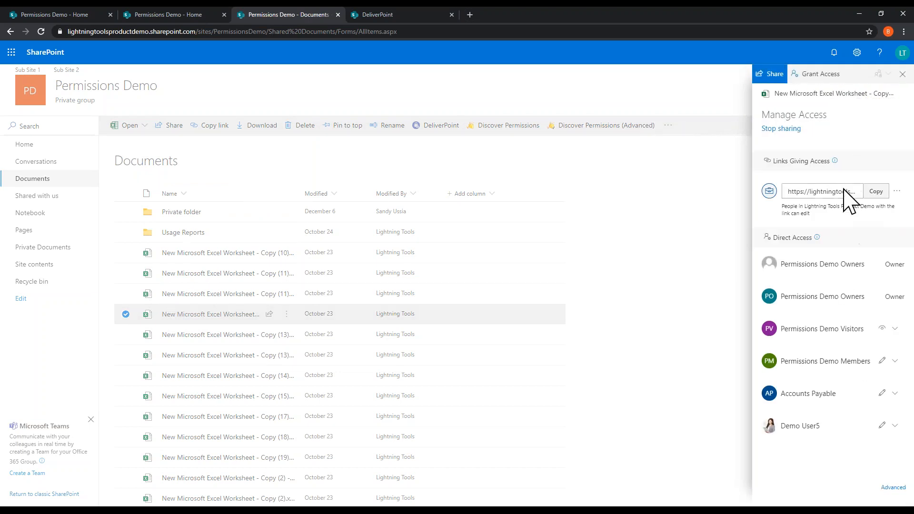
Open the worksheet's advanced permissions page and check its notice about permission inheritance
left_click(884, 487)
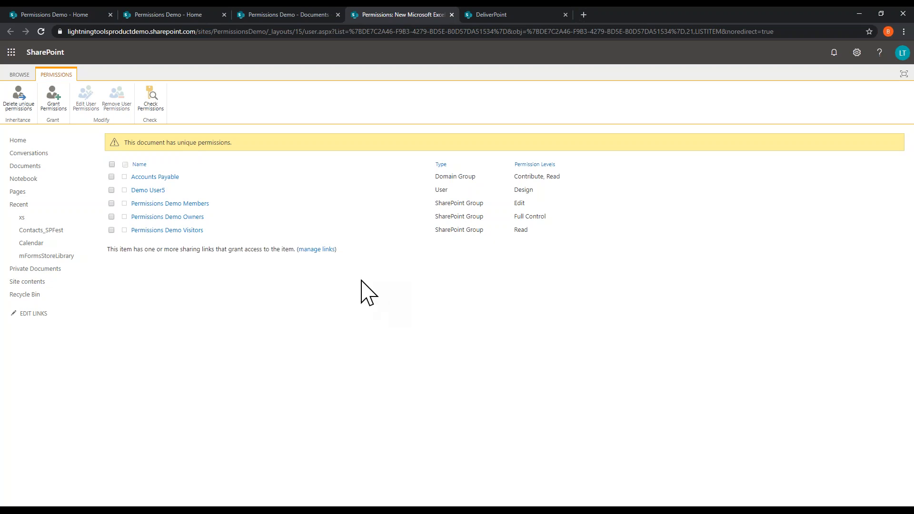
left_click_drag(233, 142, 110, 143)
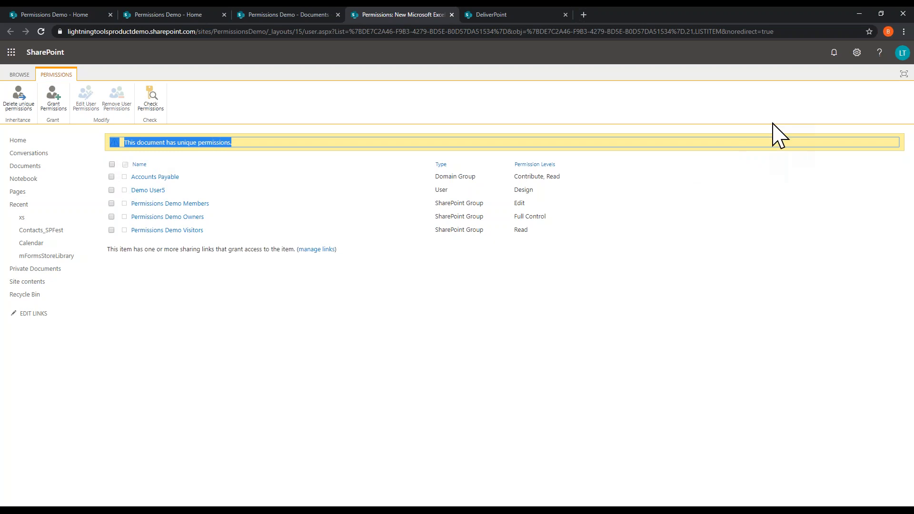
left_click(239, 418)
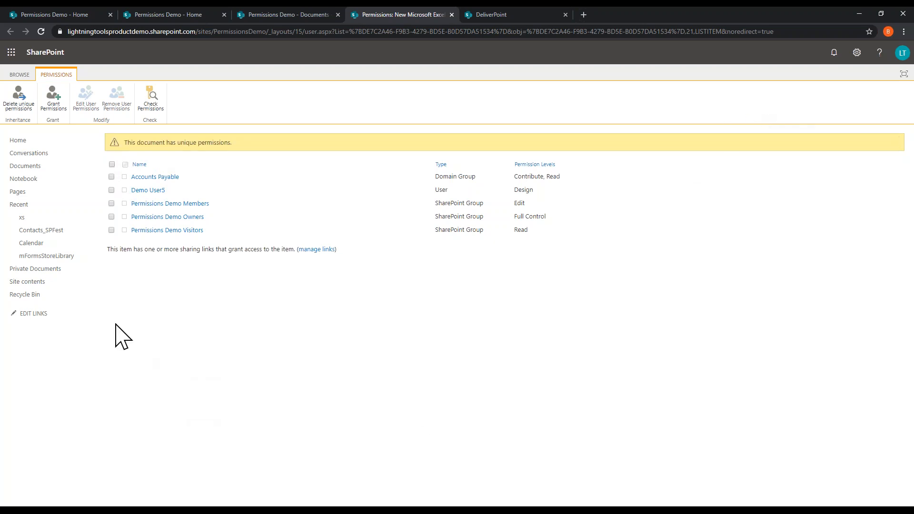
Select Private folder and the first three worksheets in the Documents library, review a Discover Permissions report from the command bar, and close it
left_click(36, 167)
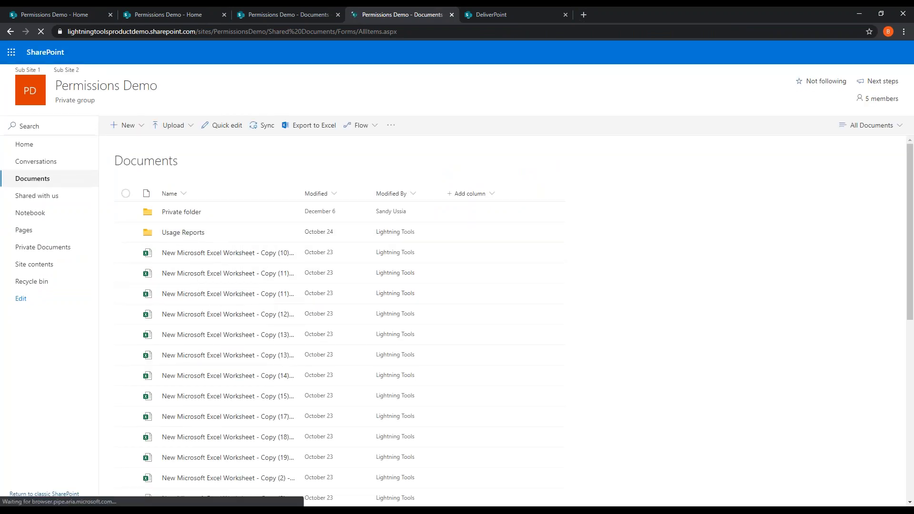
left_click(139, 220)
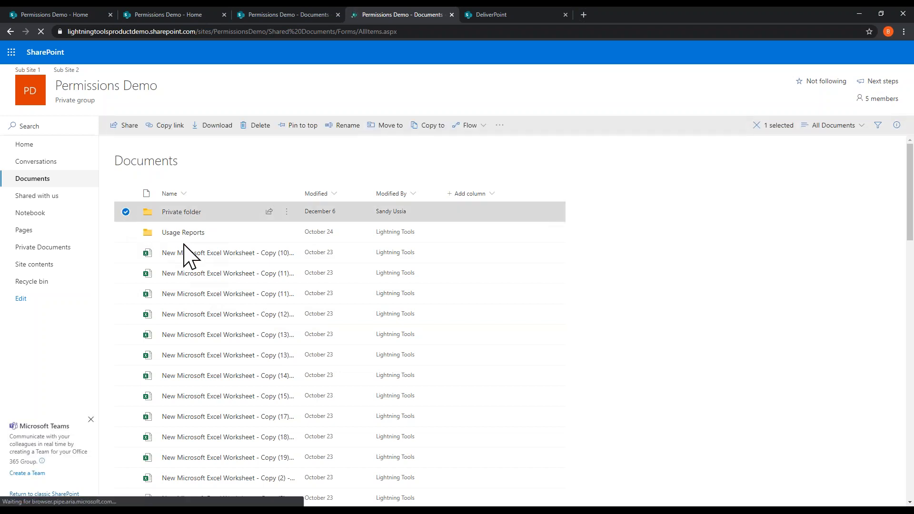
left_click(125, 260)
left_click(125, 269)
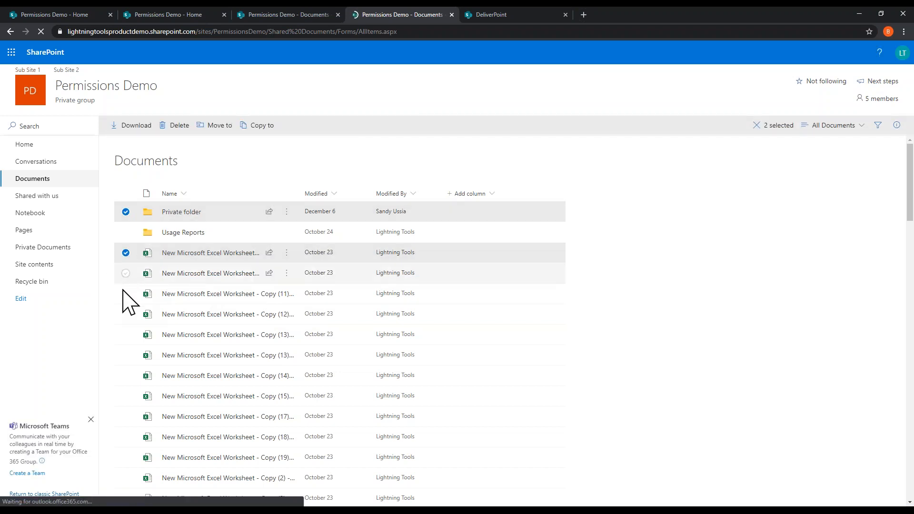
left_click(126, 293)
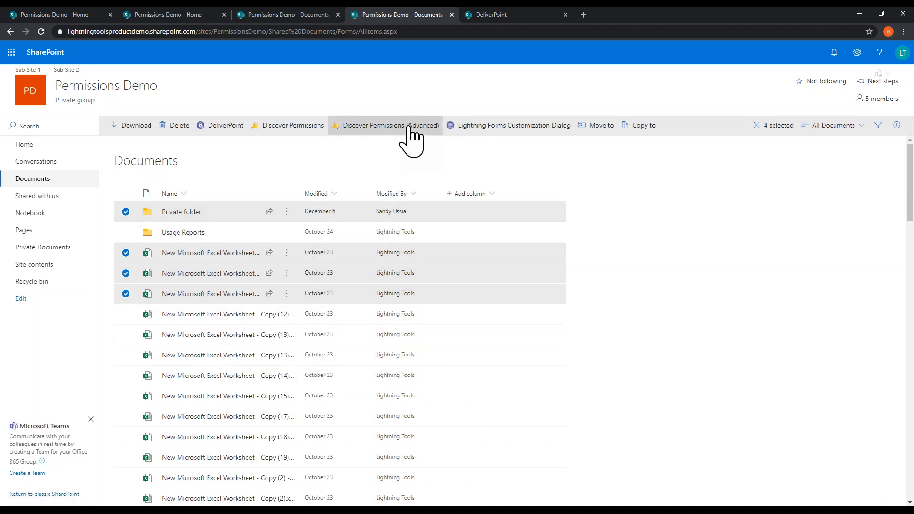
left_click(310, 127)
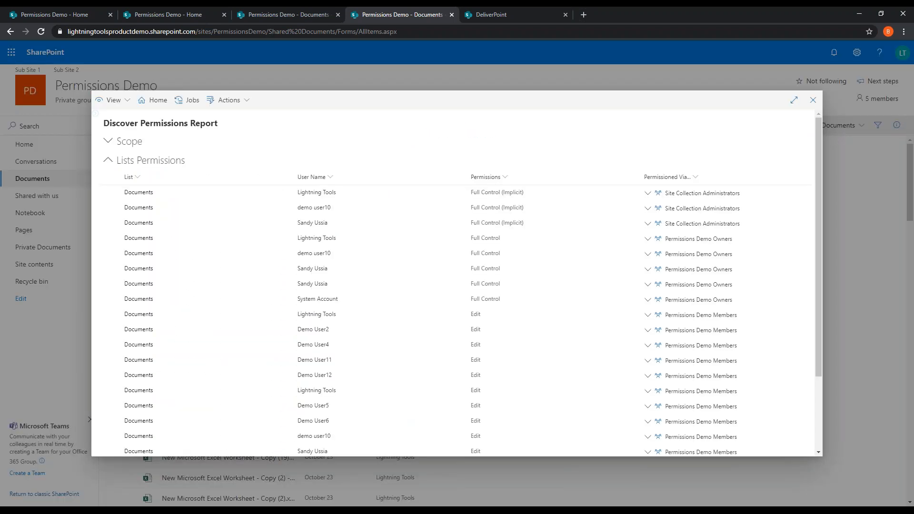
scroll(322, 348, "down", 2)
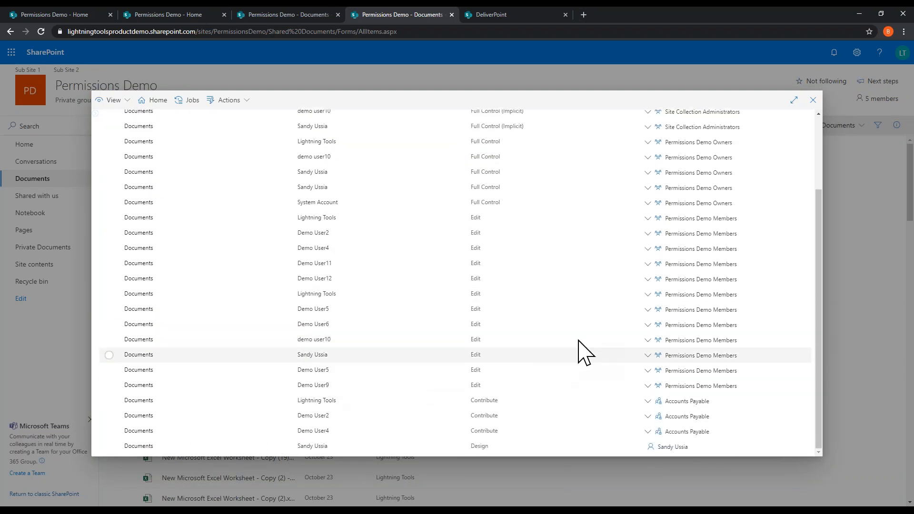
left_click(812, 100)
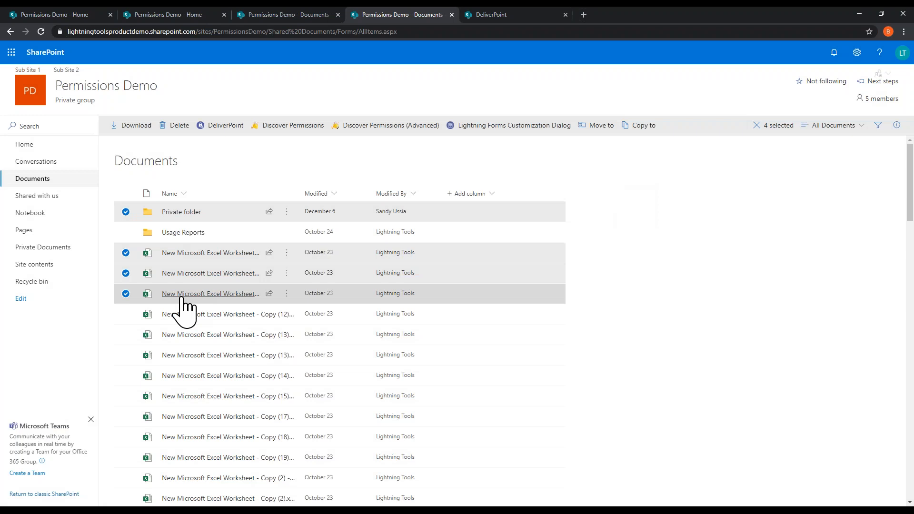
Generate Discover Permissions from the third worksheet's item options, review its Items Permissions entries, and close the report
left_click(287, 293)
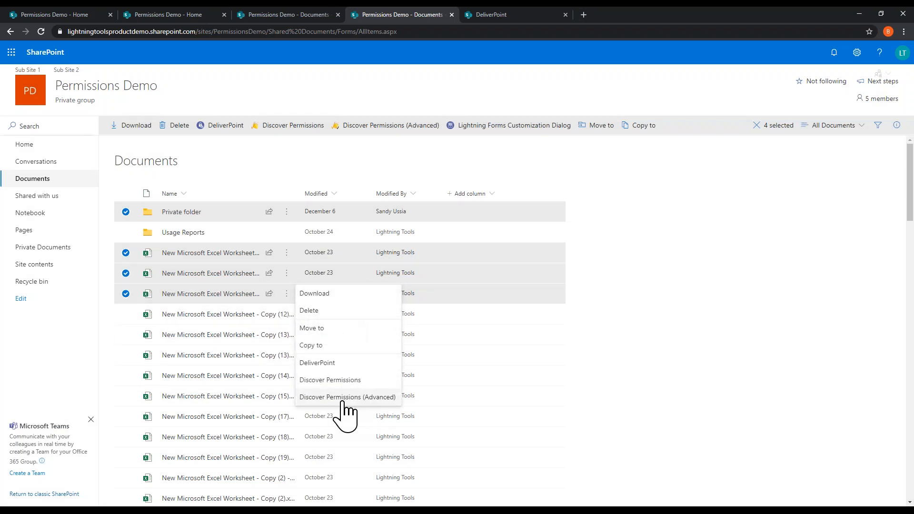
left_click(329, 380)
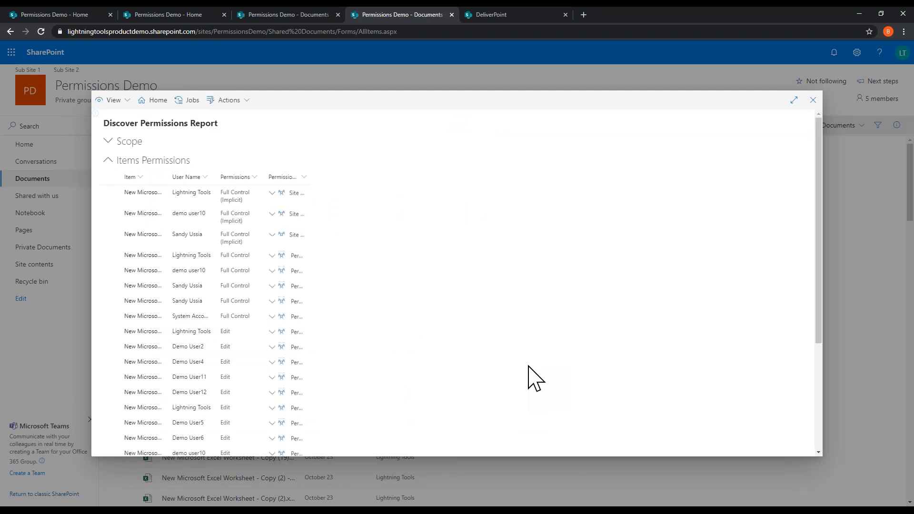
scroll(447, 373, "down", 3)
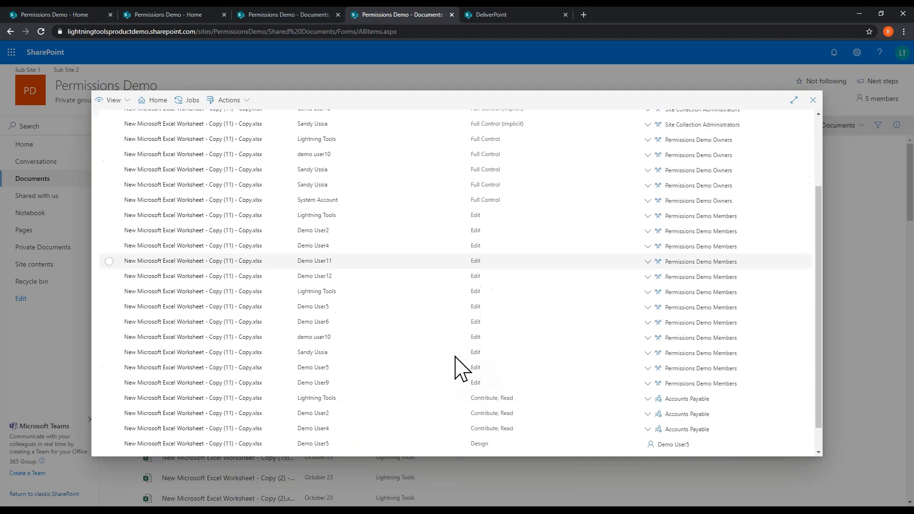
scroll(450, 352, "up", 3)
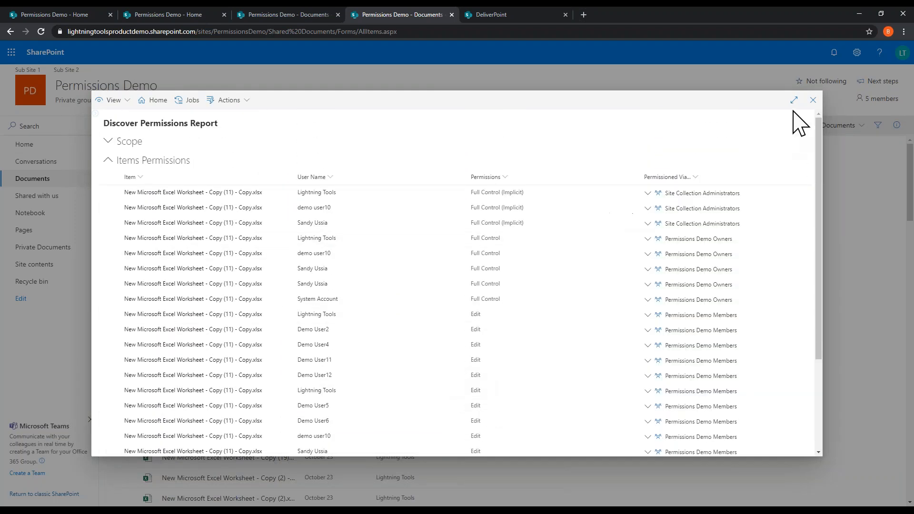
left_click(813, 100)
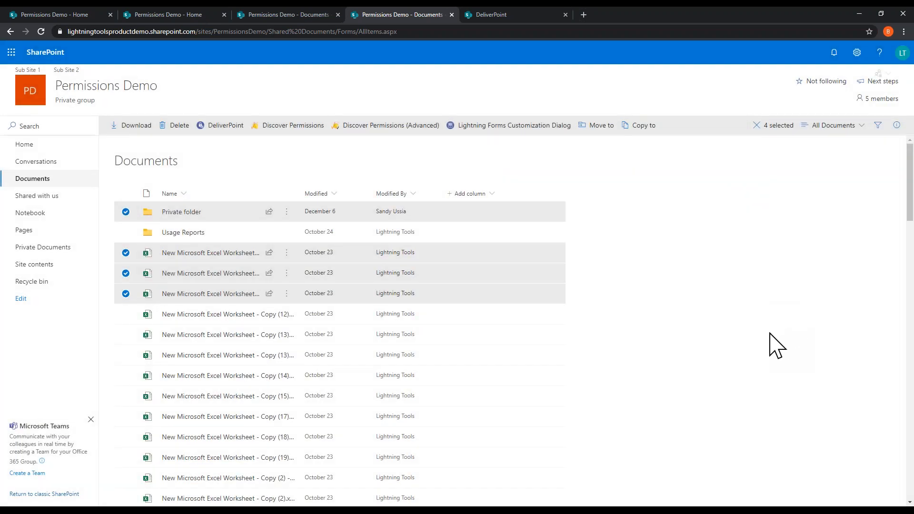
Return to the Permissions Demo home page and open the DeliverPoint site page
left_click(26, 148)
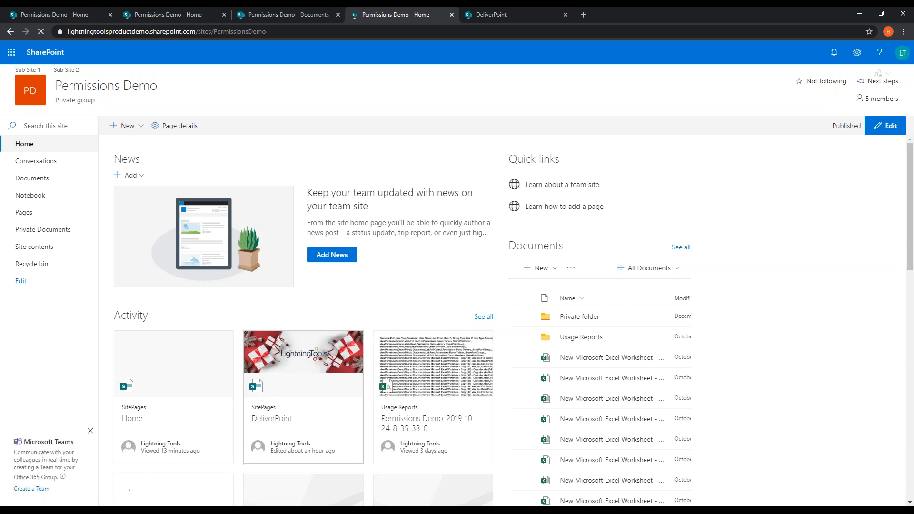
left_click(299, 374)
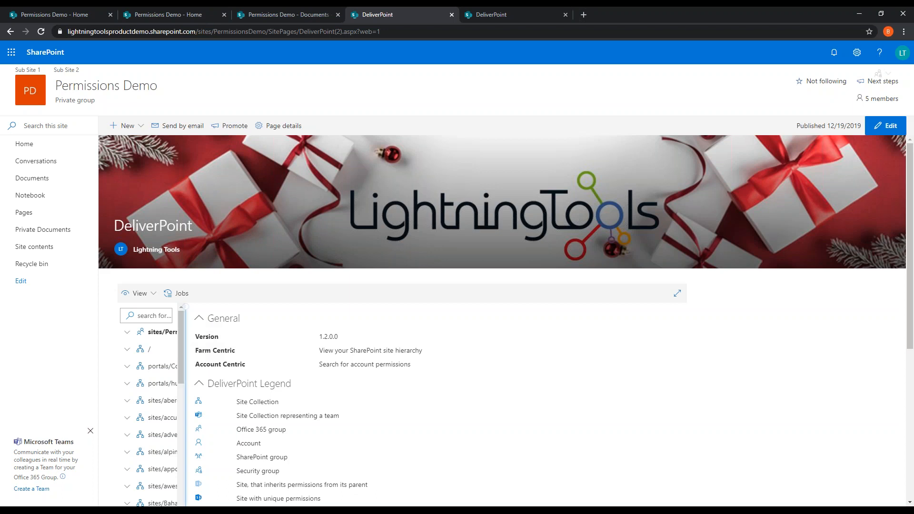
Widen the site tree in the DeliverPoint web part, put the page in edit mode, and delete the web part
left_click_drag(187, 319, 351, 319)
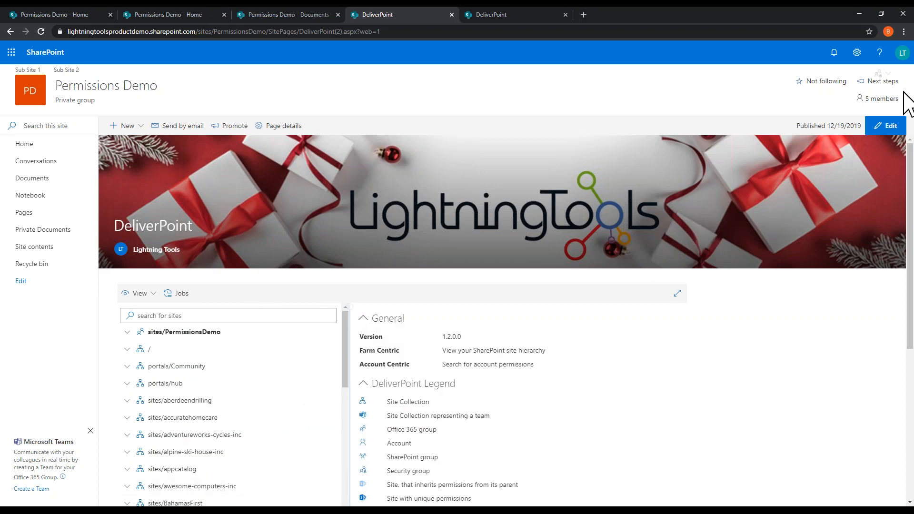
left_click(887, 126)
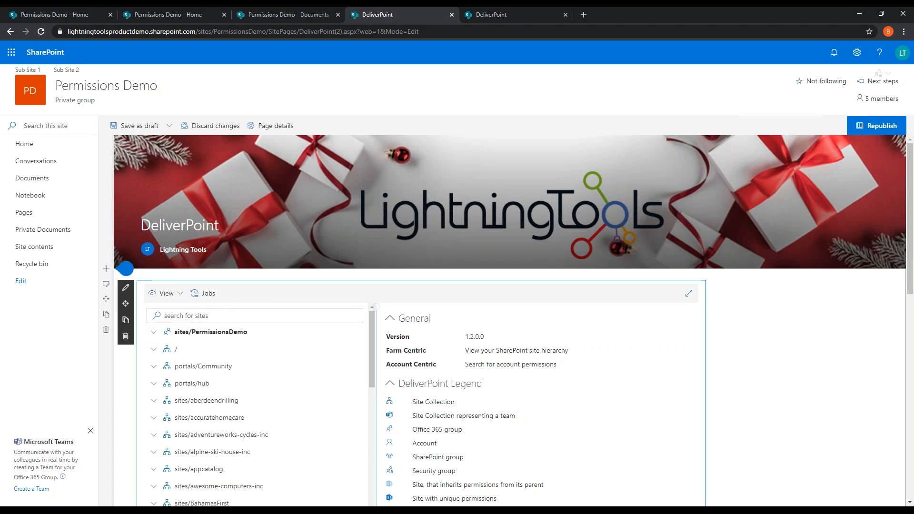
left_click(126, 336)
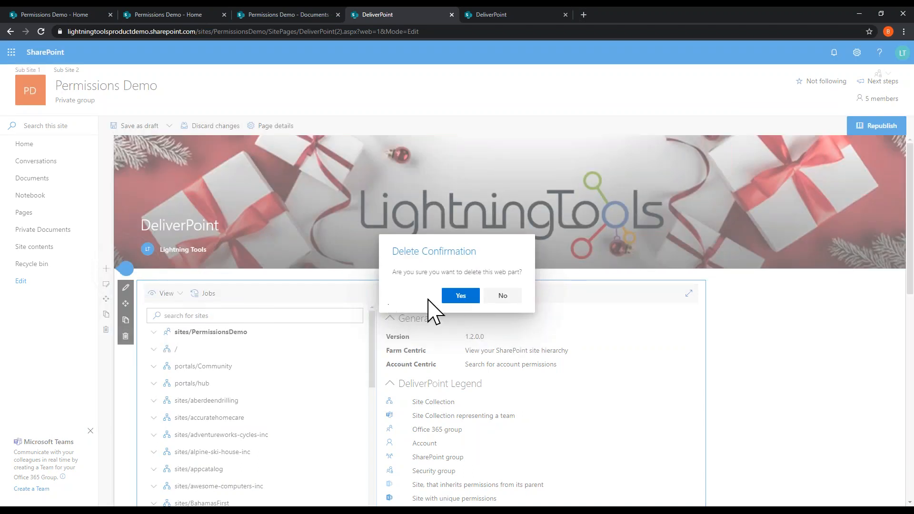
left_click(460, 296)
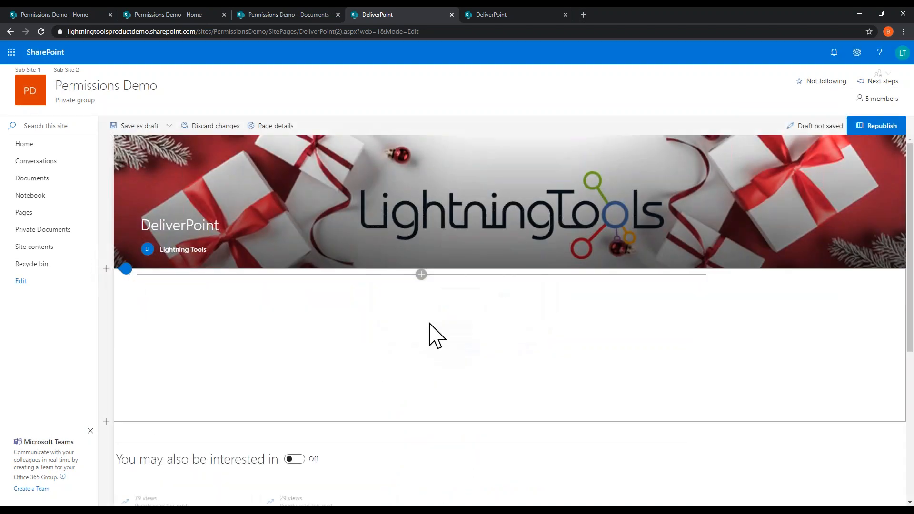
Add the DeliverPoint web part to the empty page section and republish the page
left_click(422, 275)
type("deli")
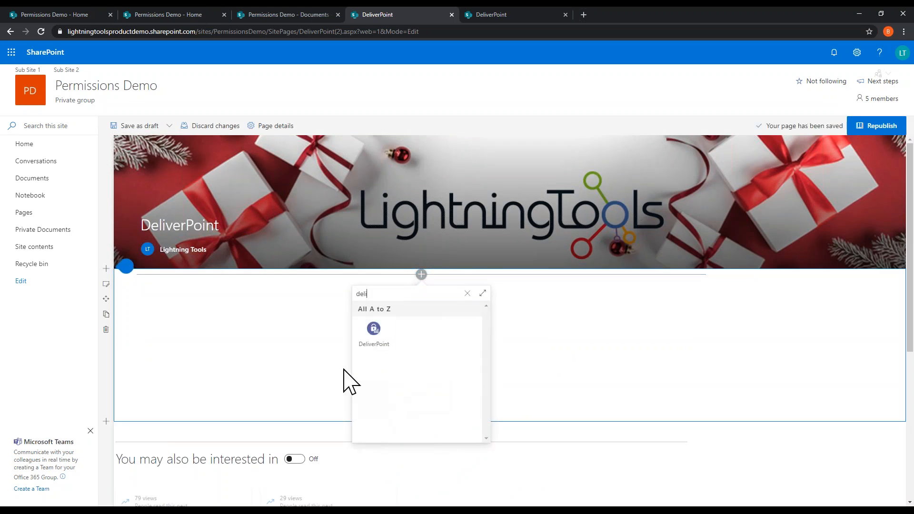
left_click(374, 333)
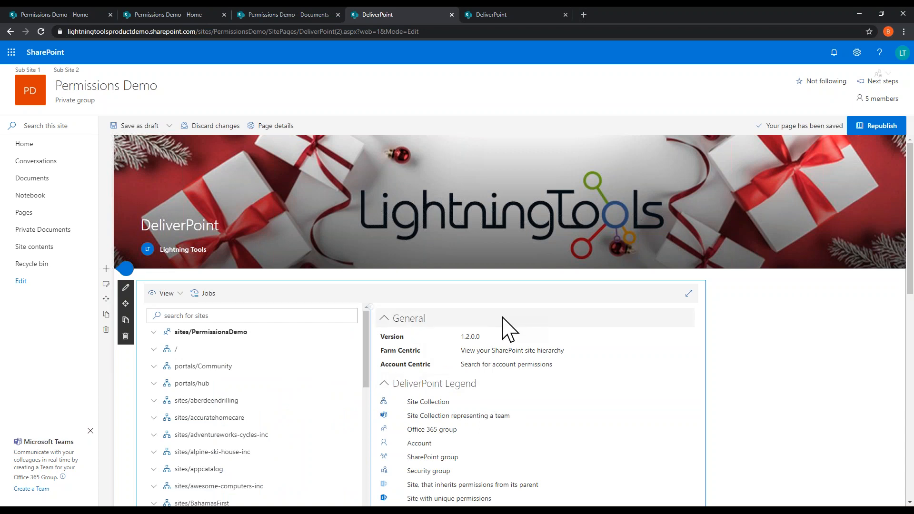
left_click(878, 126)
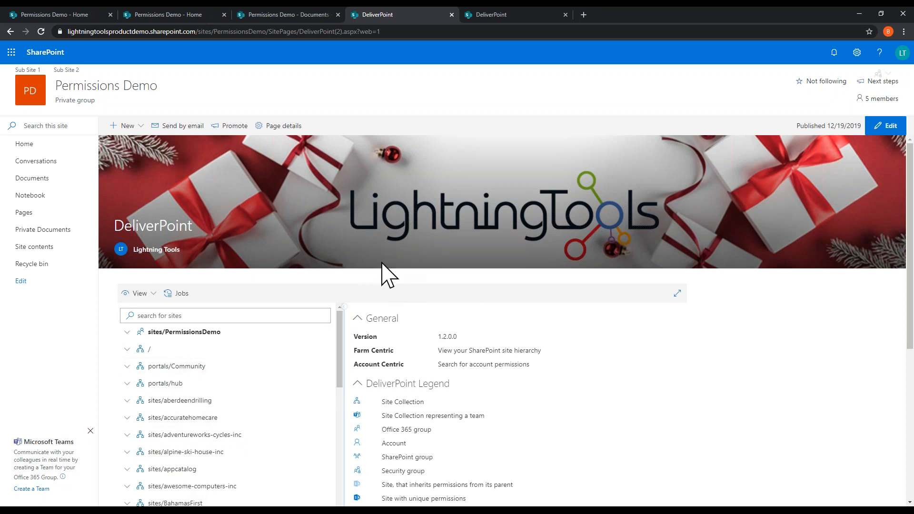
Show DeliverPoint at full size and expand sites/PermissionsDemo down to the subsites and lists of Permissions Demo
left_click(677, 294)
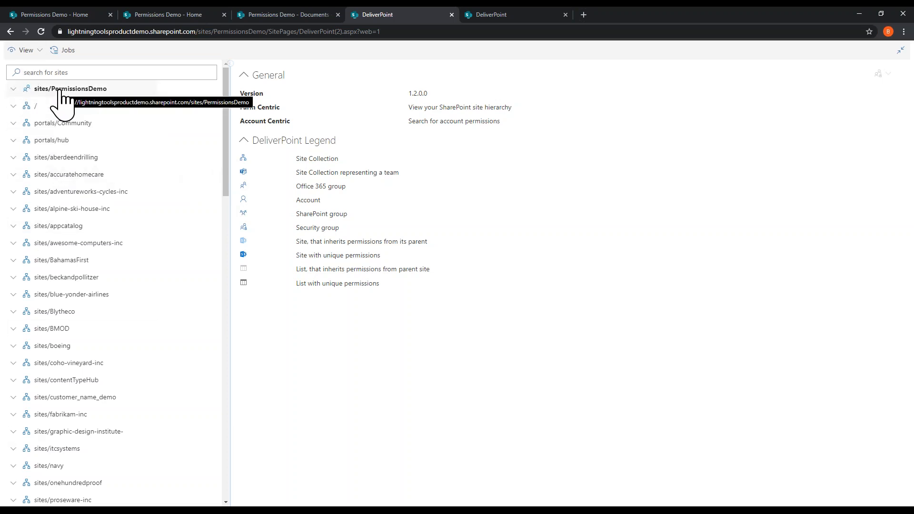
left_click(14, 89)
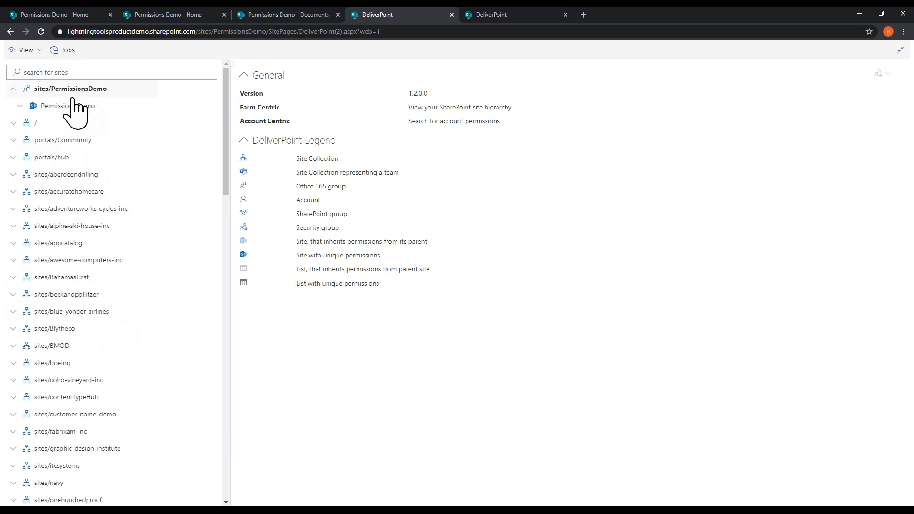
left_click(20, 105)
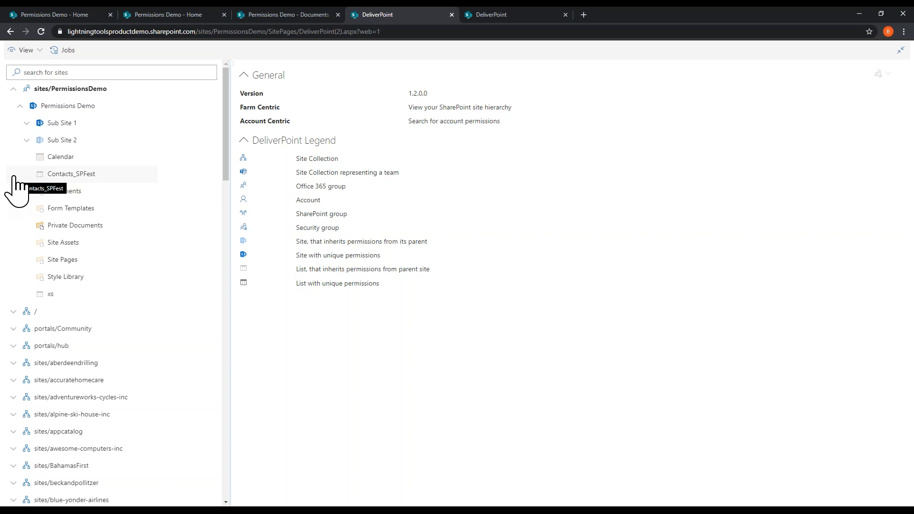
Generate a Discover Permissions report for Sub Site 1
left_click(60, 123)
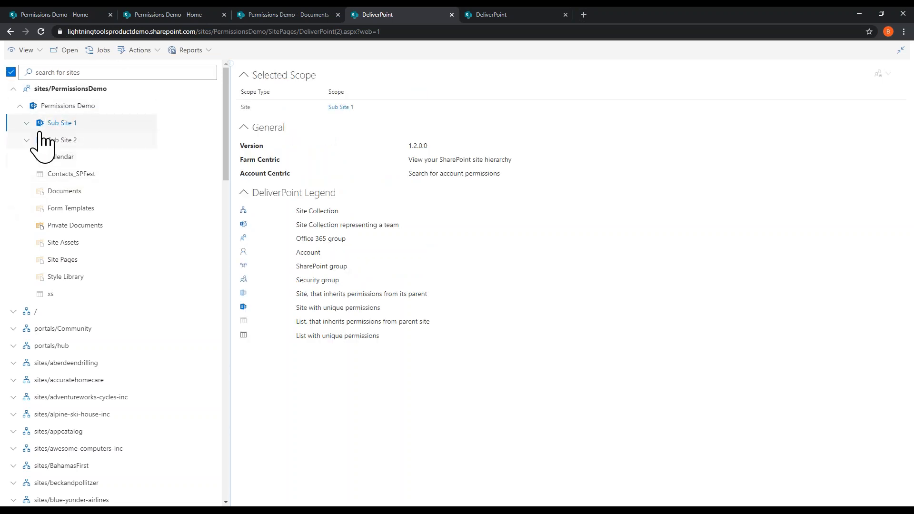
left_click(199, 53)
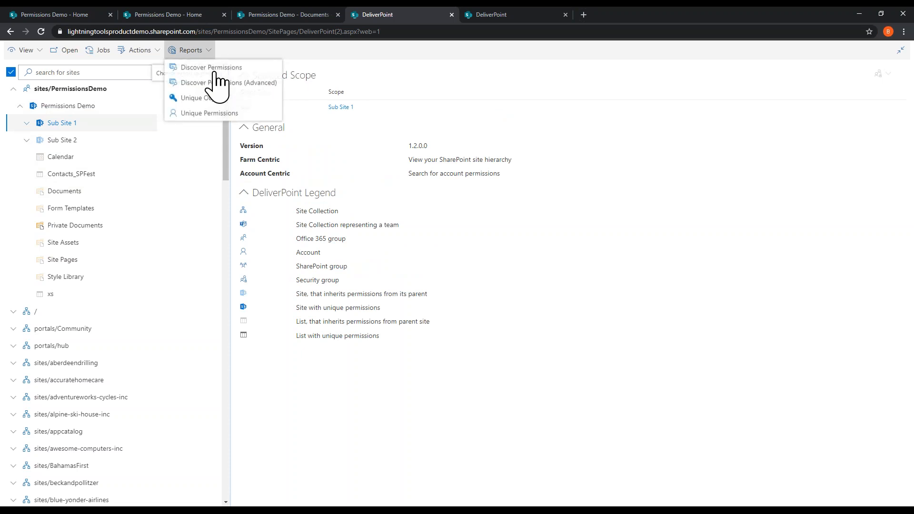
left_click(225, 68)
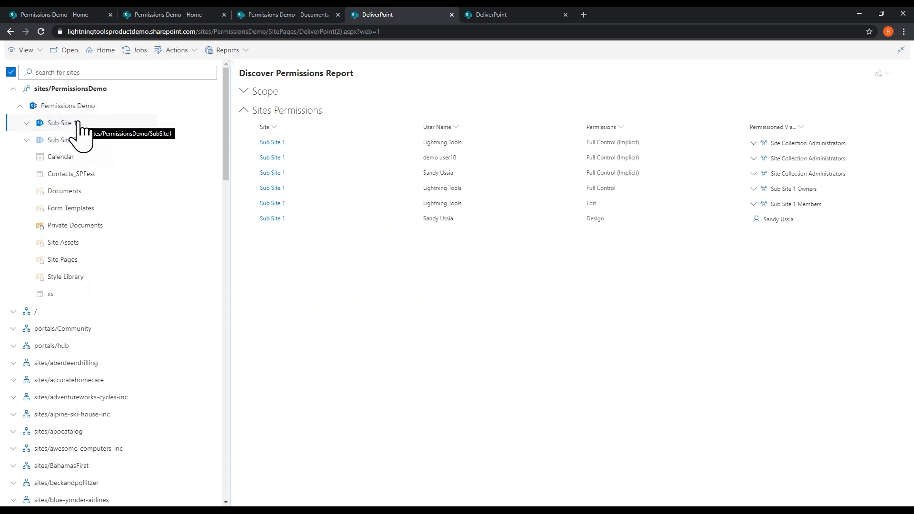
Select Permissions Demo together with Sub Site 1 and generate a Discover Permissions report and a Compare Permissions report for both
left_click(101, 109)
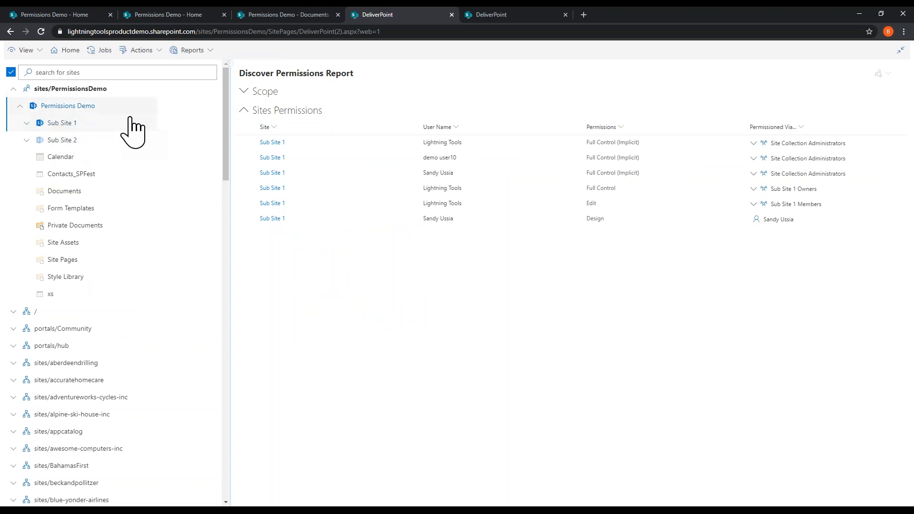
left_click(89, 122)
left_click(199, 51)
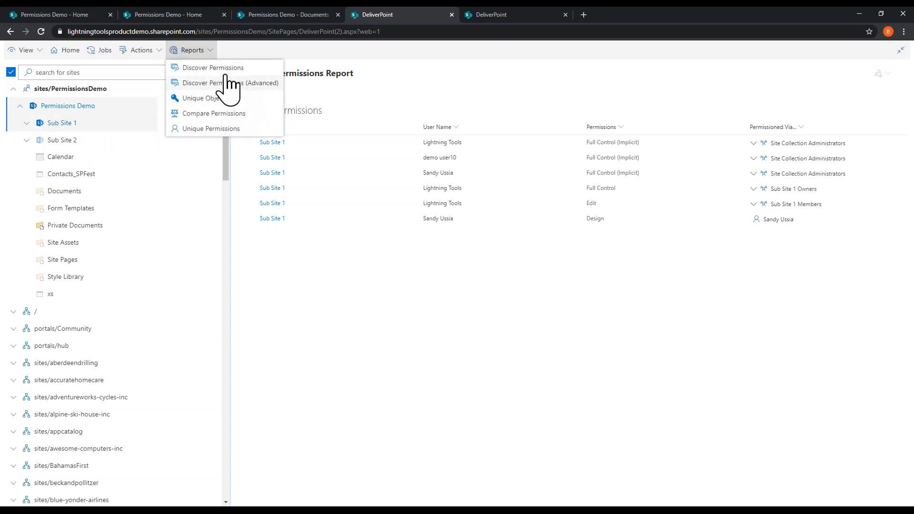
left_click(228, 83)
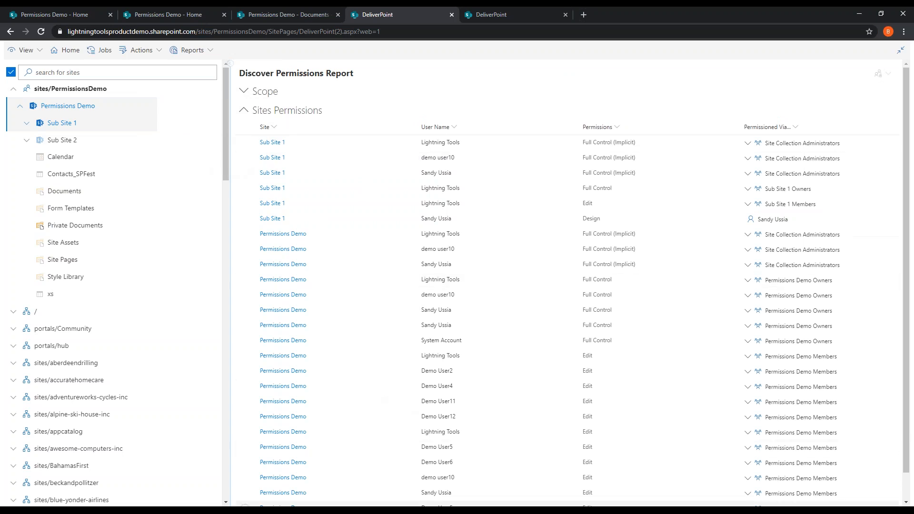
left_click(212, 51)
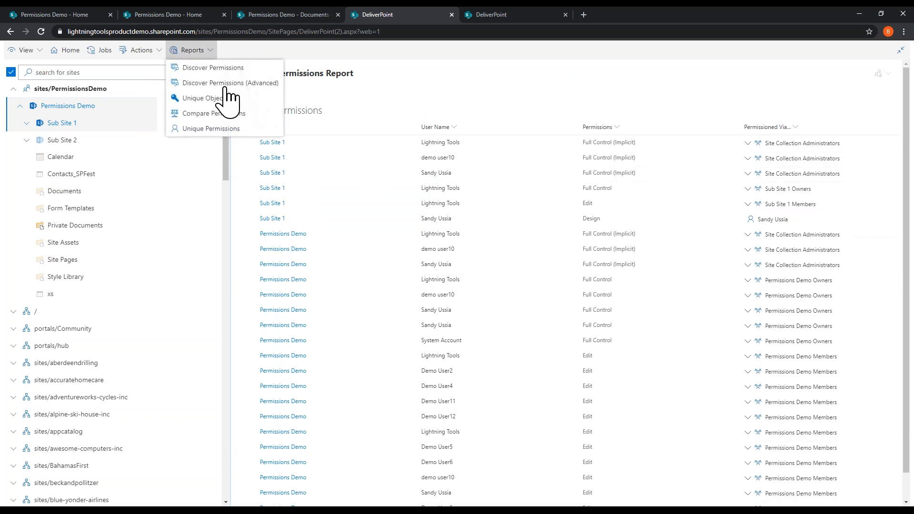
left_click(239, 114)
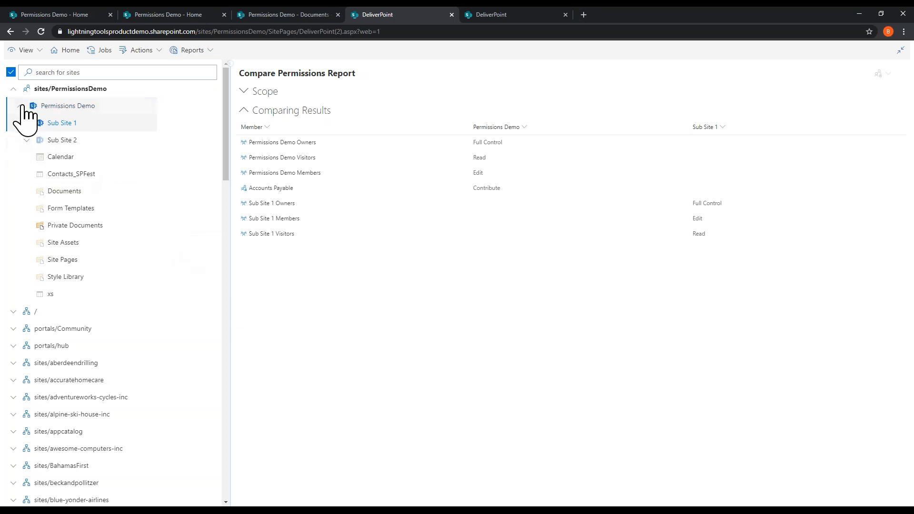
Collapse sites/PermissionsDemo, browse the other site collections, Office 365 groups and Teams sites, and expand sites/Demo
left_click(13, 89)
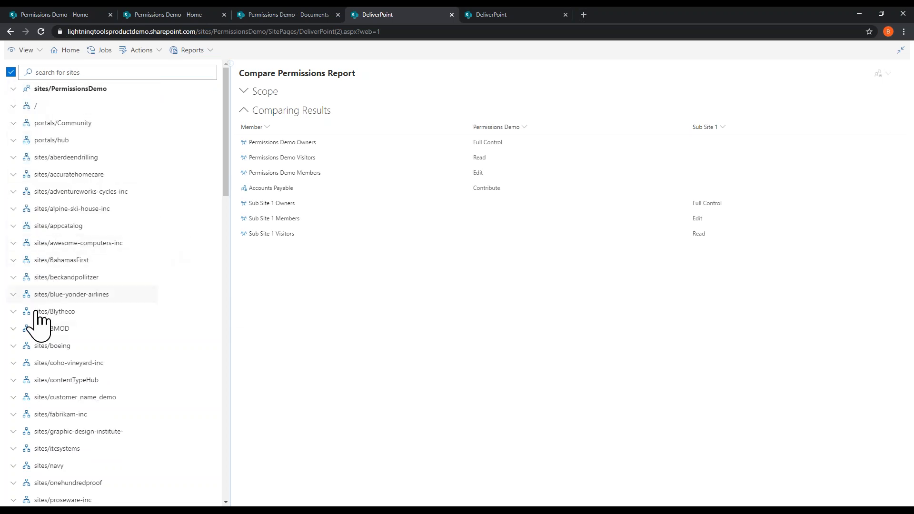
scroll(23, 288, "down", 18)
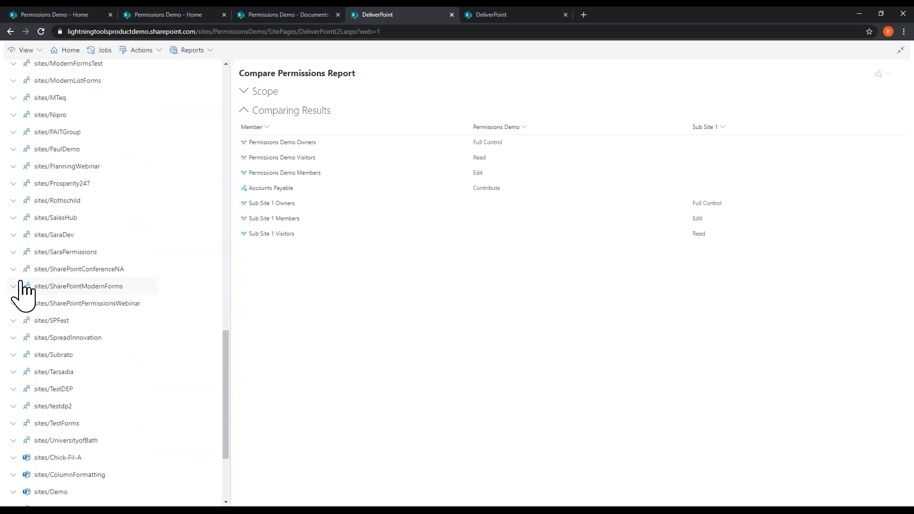
scroll(29, 283, "up", 2)
scroll(28, 281, "up", 15)
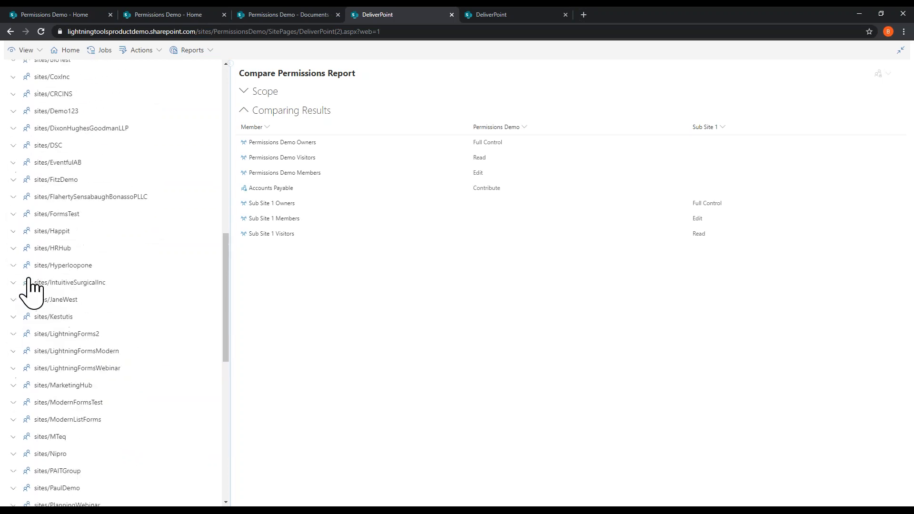
scroll(42, 273, "down", 1)
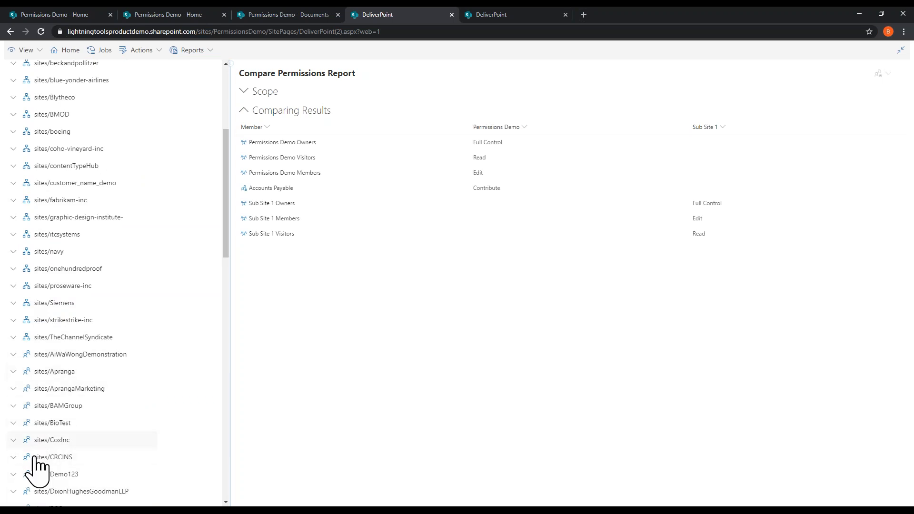
scroll(66, 351, "down", 9)
scroll(65, 351, "down", 9)
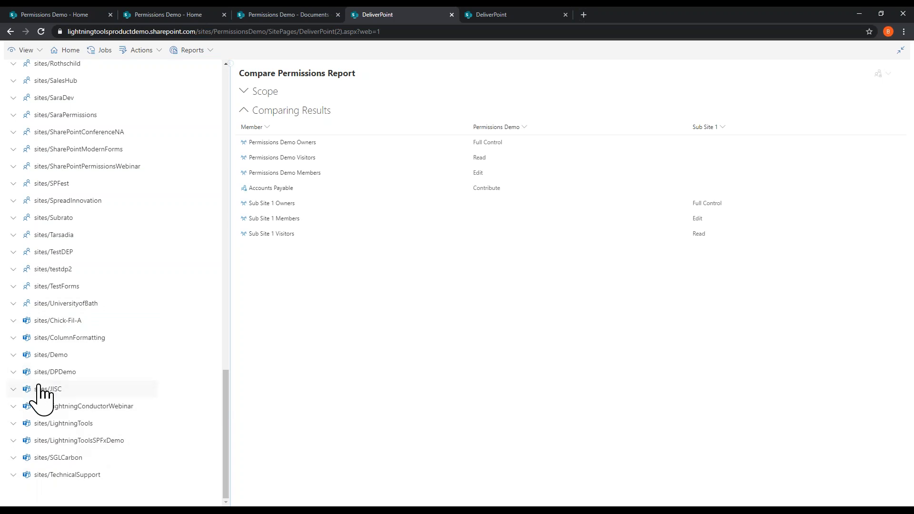
left_click(28, 357)
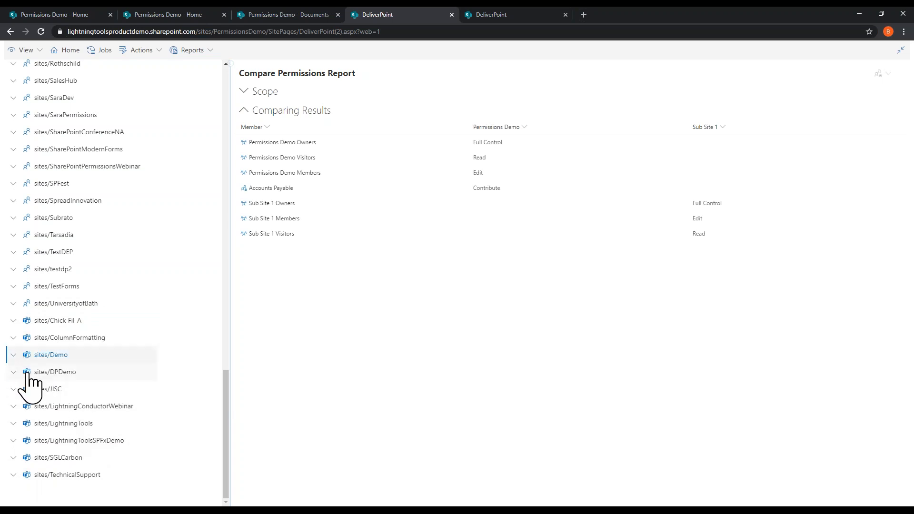
left_click(14, 355)
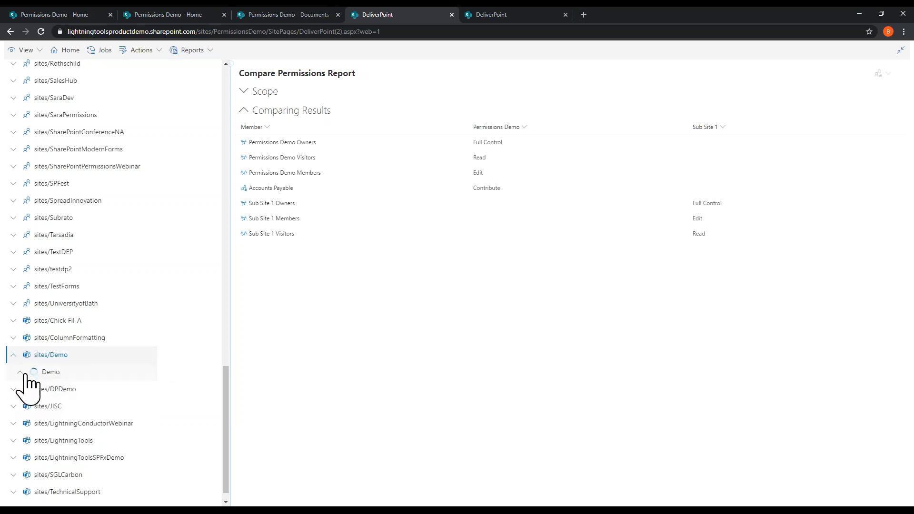
Select the sites/PermissionsDemo site collection and open a Copy Permissions operation for it
scroll(112, 429, "up", 8)
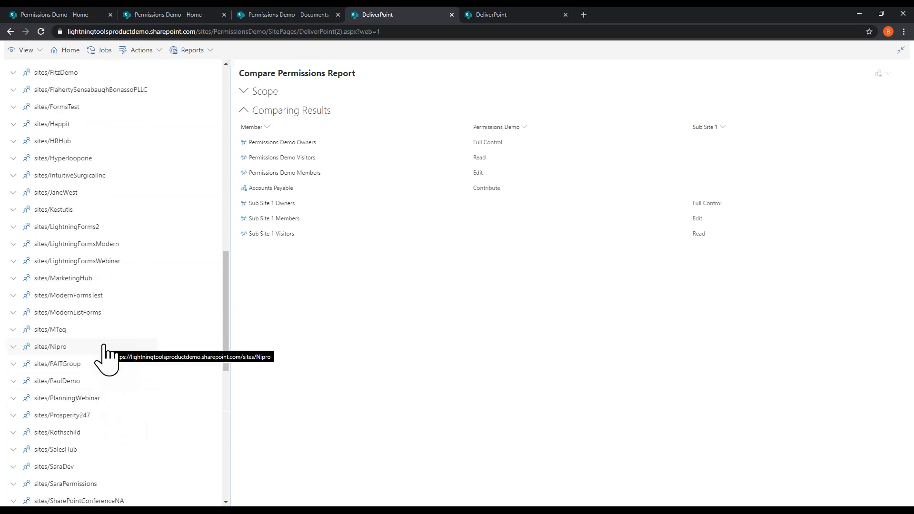
scroll(106, 355, "up", 10)
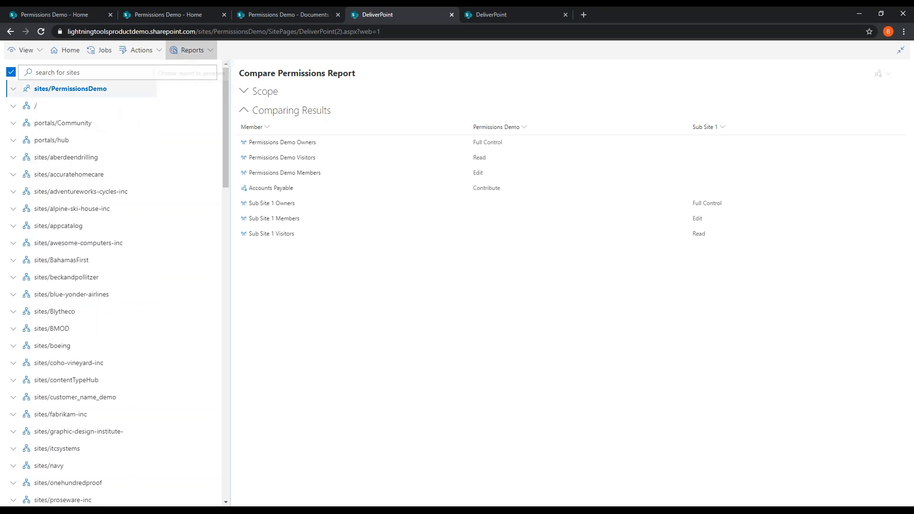
left_click(191, 50)
left_click(143, 50)
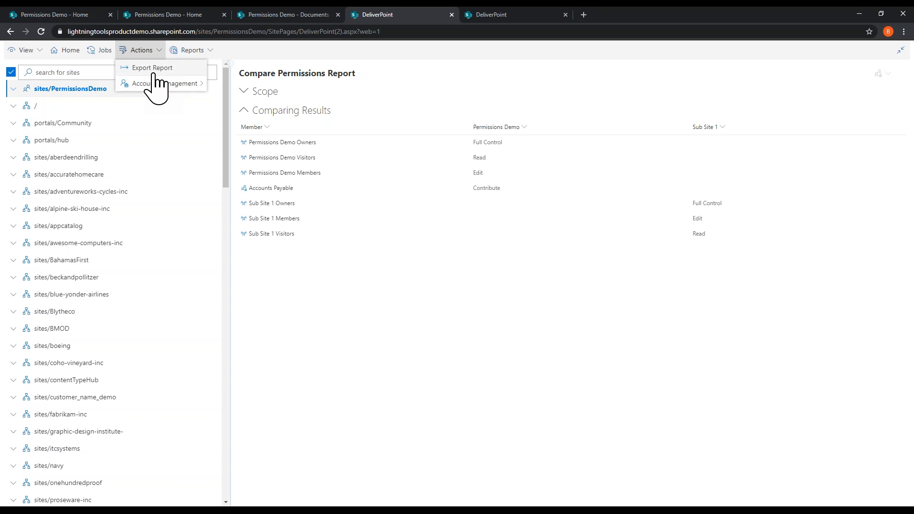
mouse_move(162, 84)
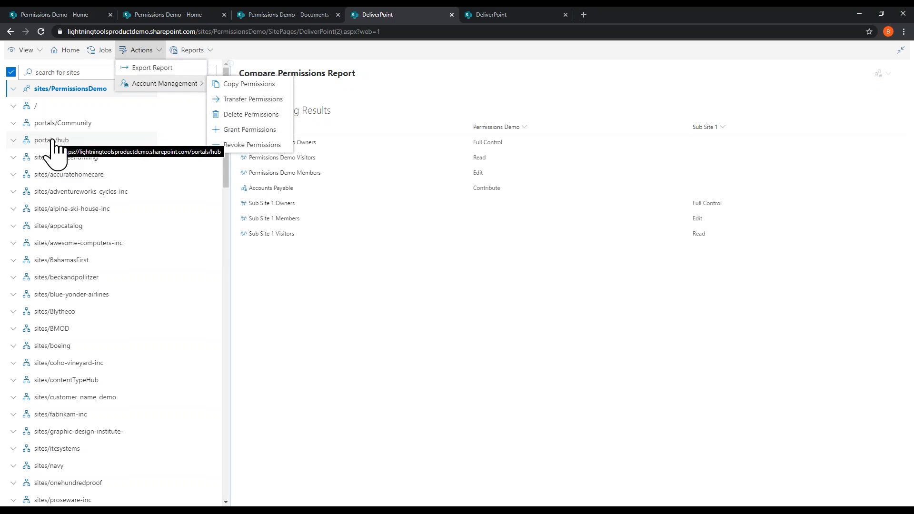
left_click(238, 90)
Set the operation to copy permissions from Demo User5 to Demo User6 and run it with the default options
left_click(422, 133)
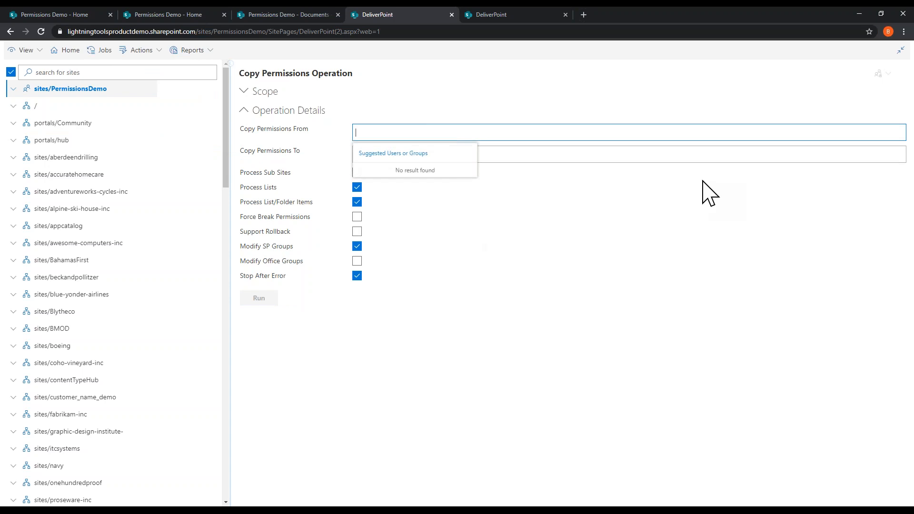
type("demo")
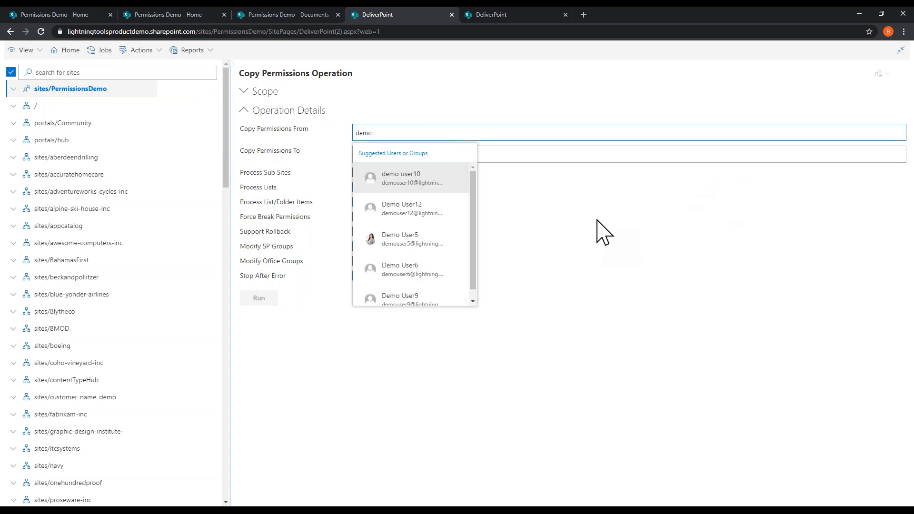
left_click(428, 242)
left_click(441, 151)
type("demo")
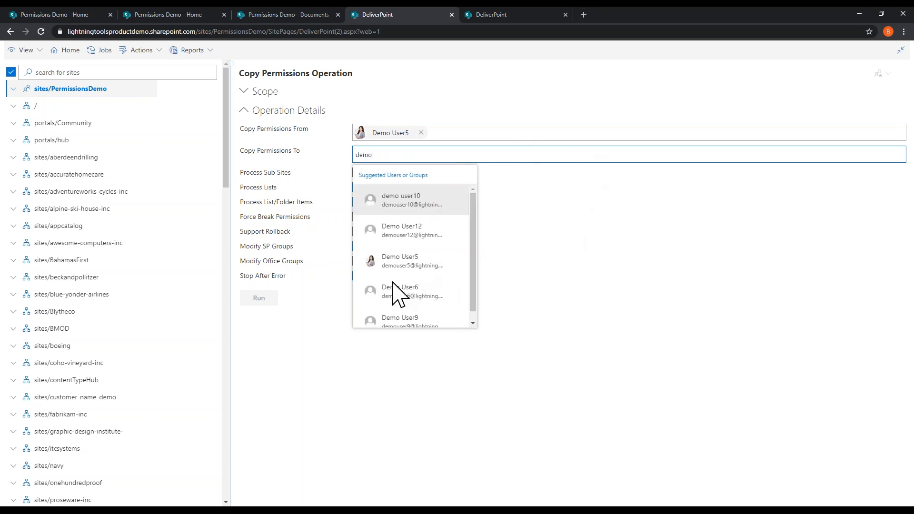
left_click(406, 295)
left_click(260, 299)
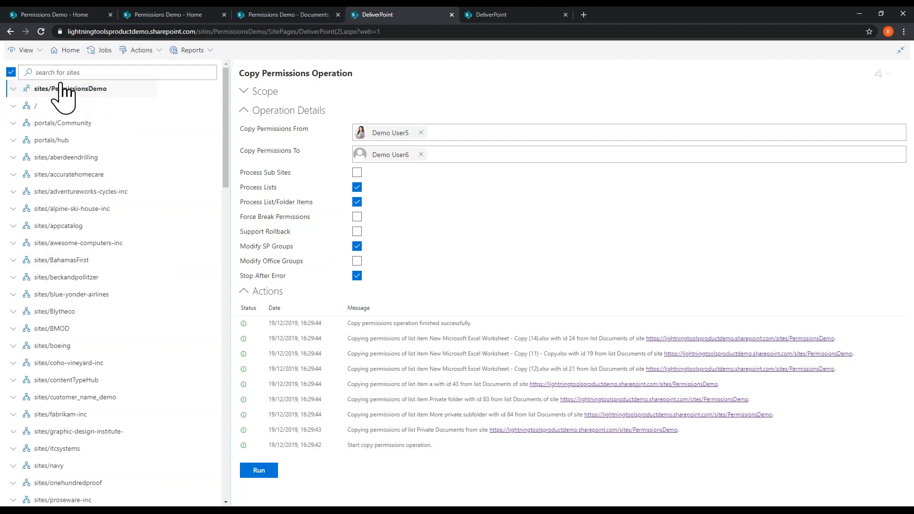
Generate a Unique Objects report for sites/PermissionsDemo that also includes unique items
left_click(143, 50)
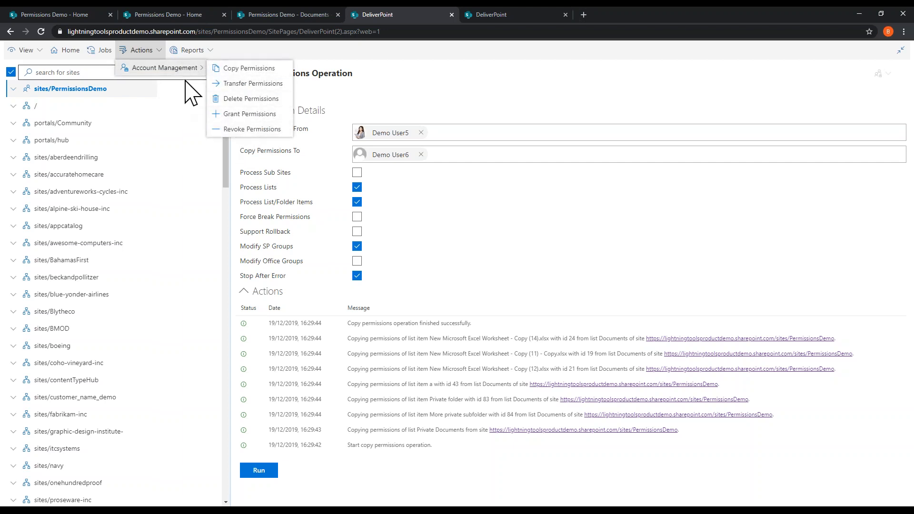
left_click(199, 52)
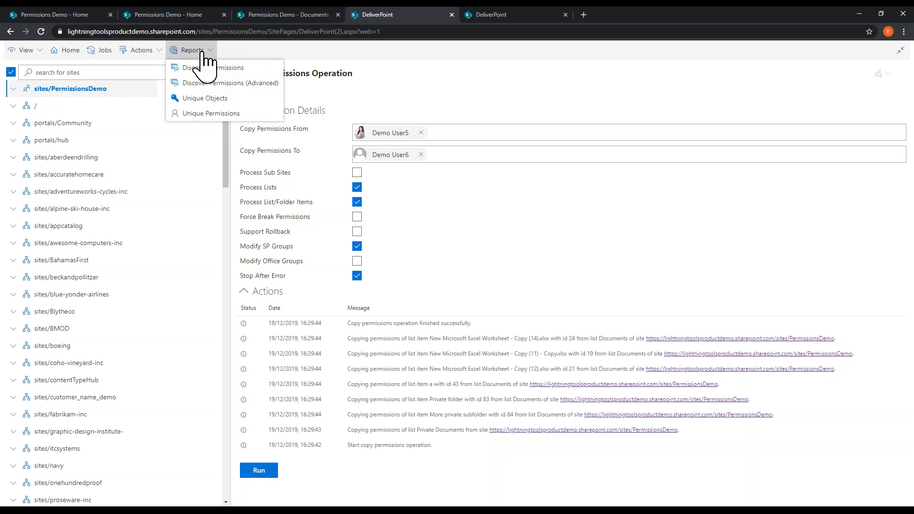
left_click(212, 99)
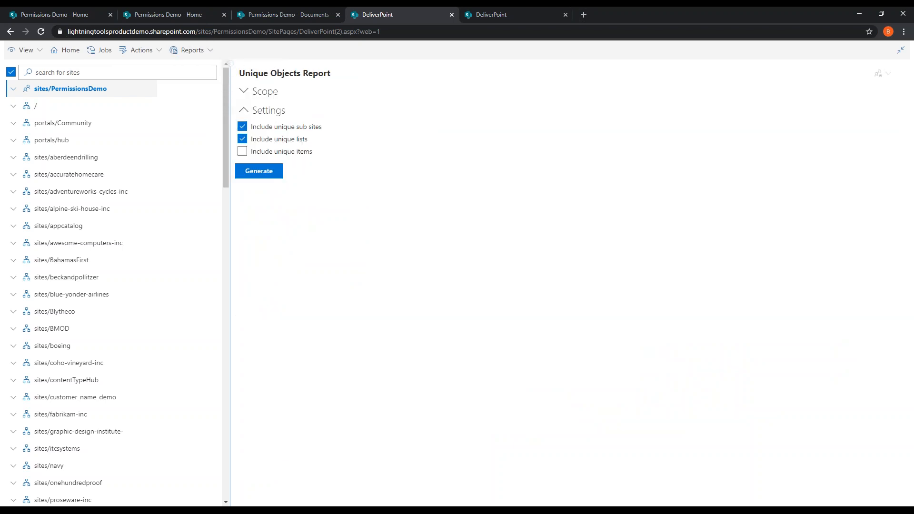
left_click(242, 152)
left_click(272, 171)
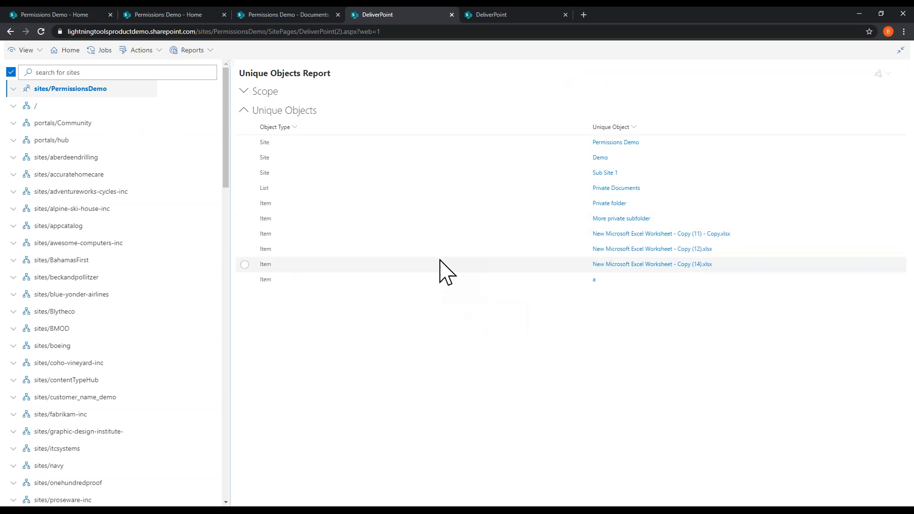
Open the list of DeliverPoint jobs and roll back the Delete Permissions job with id 9
left_click(186, 52)
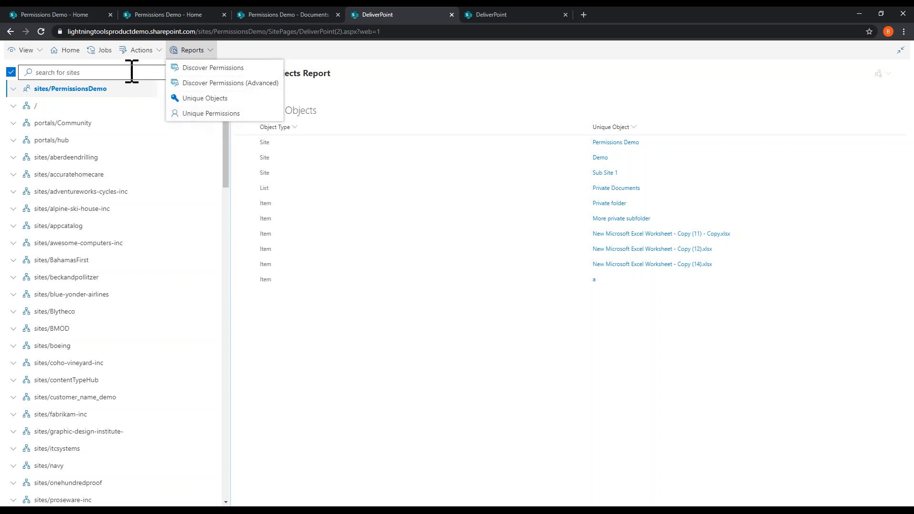
left_click(111, 50)
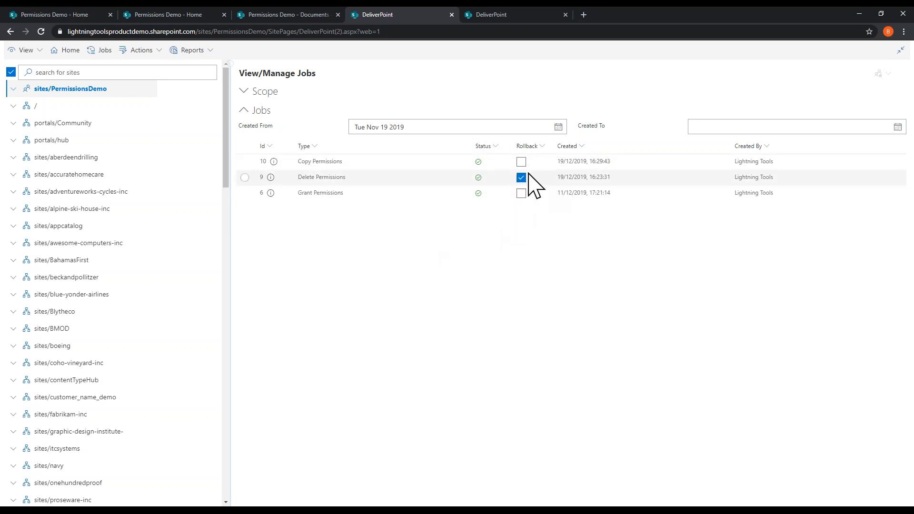
mouse_move(522, 162)
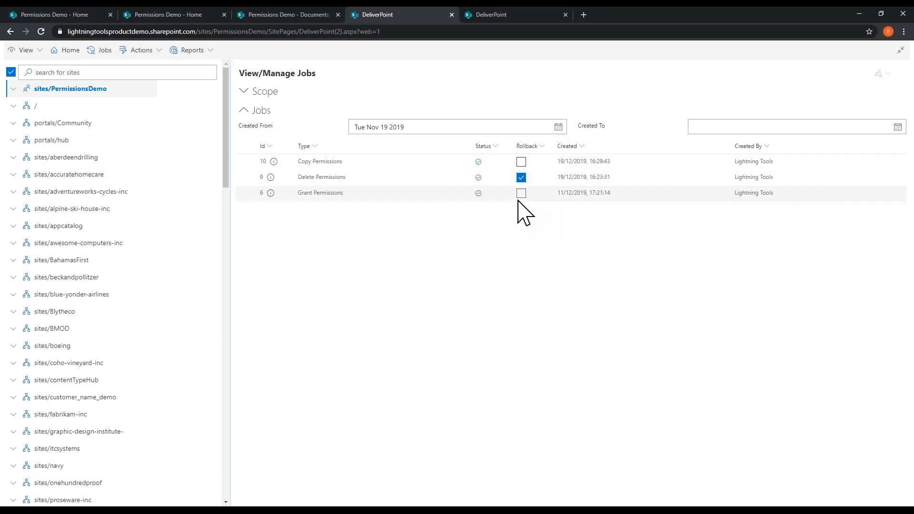
left_click(524, 184)
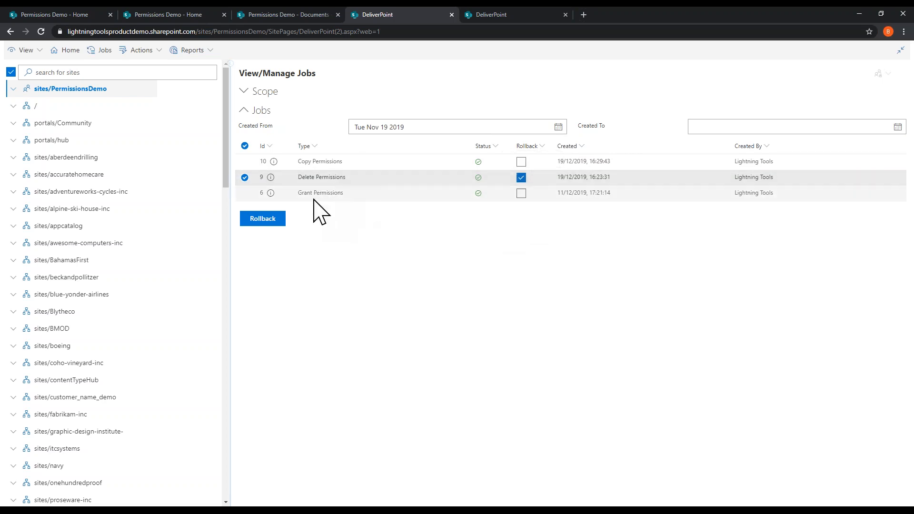
left_click(265, 220)
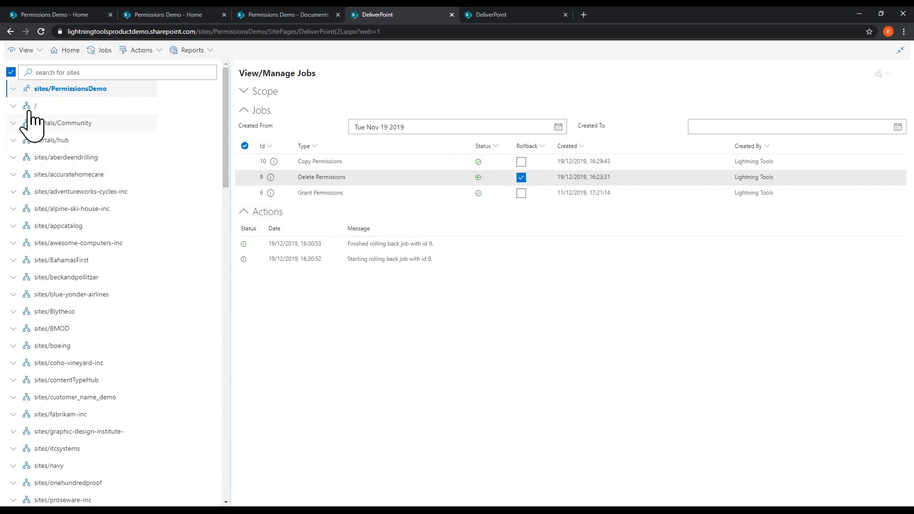
Switch DeliverPoint to the Account Centric view and search the users for "dem"
left_click(40, 51)
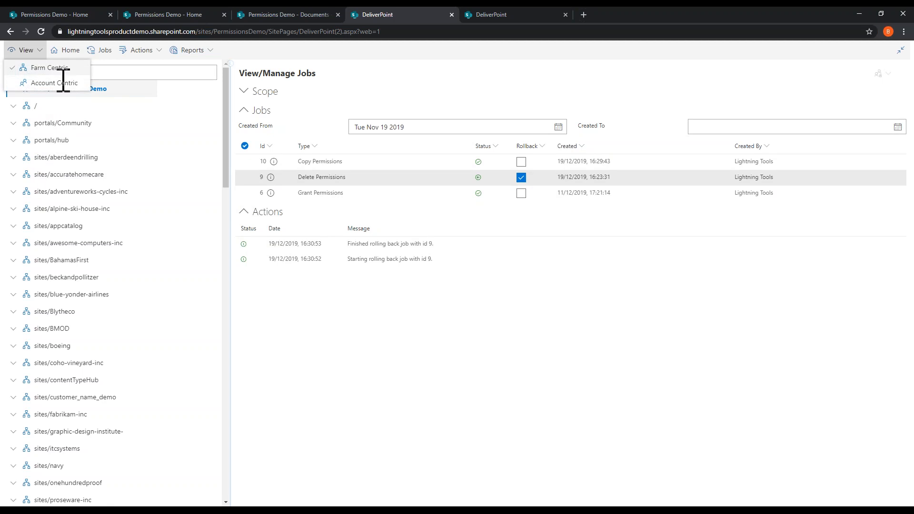
left_click(46, 85)
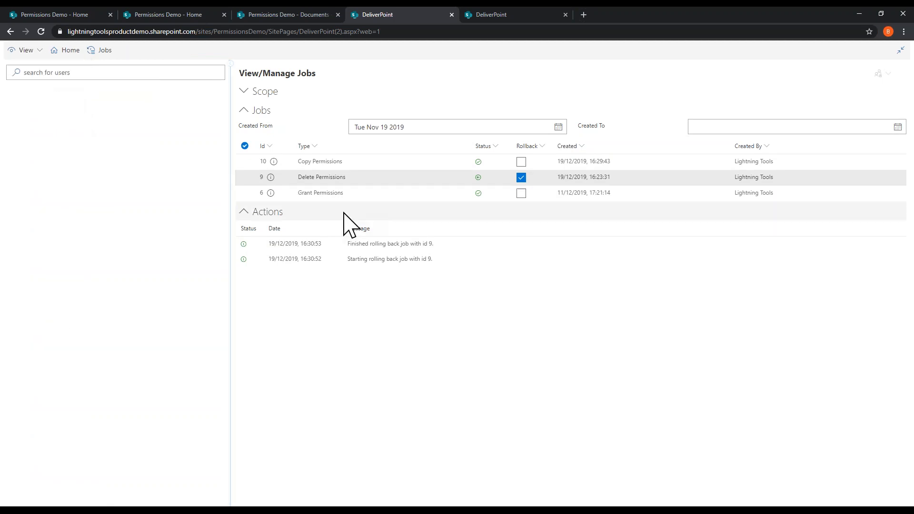
left_click(161, 78)
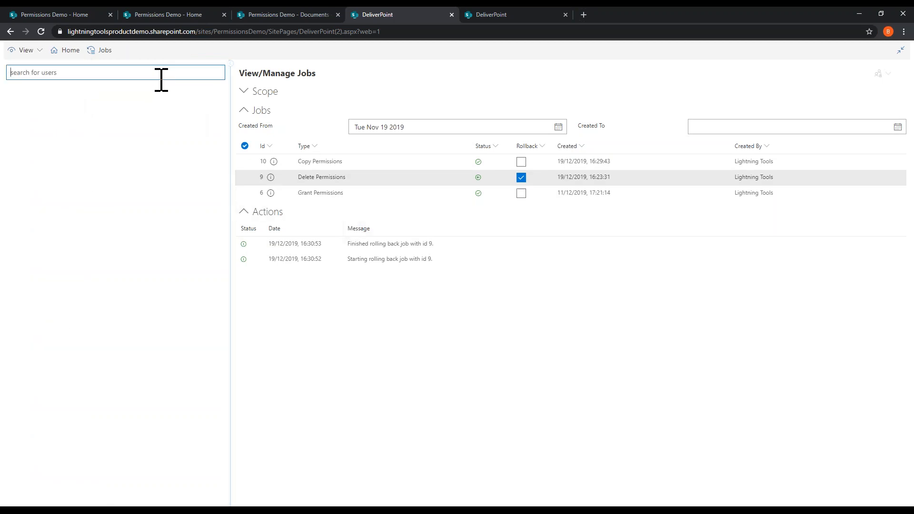
type("de")
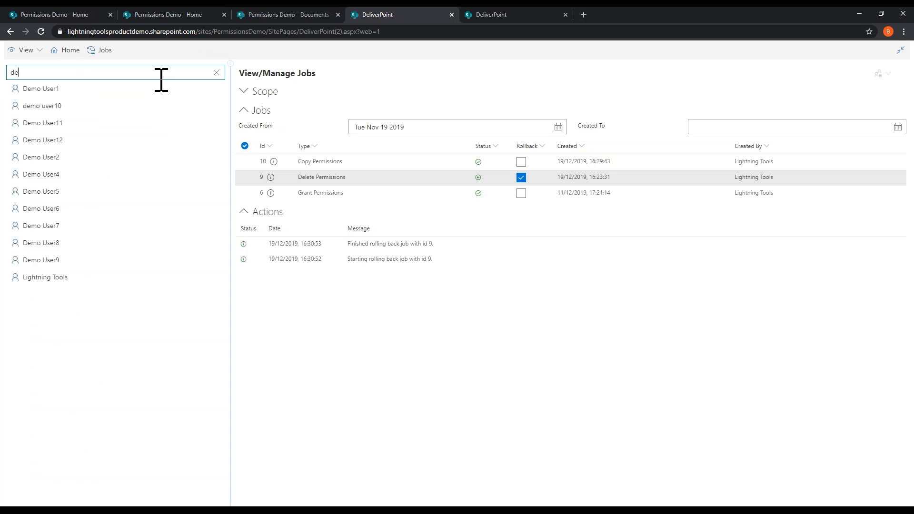
type("m")
Generate a Unique Permissions report for Demo User2 and expand its Account Membership section
left_click(54, 158)
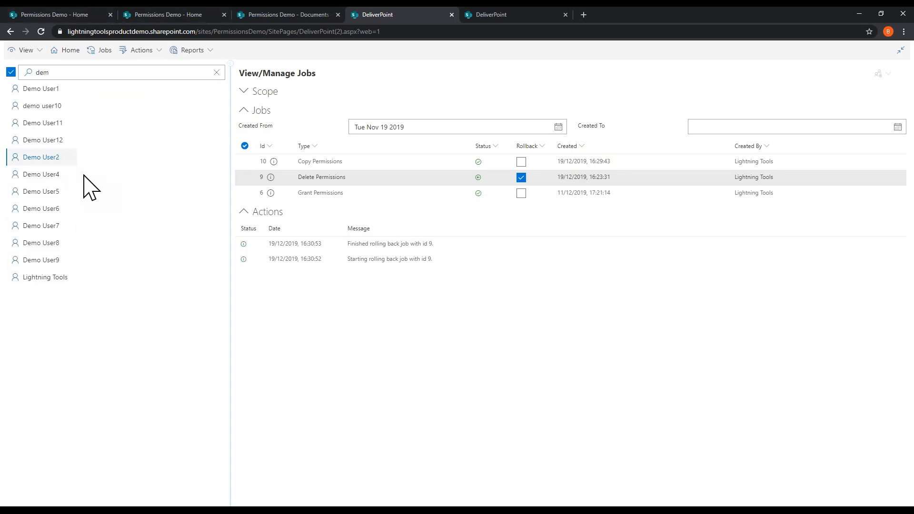
left_click(46, 158)
left_click(44, 158)
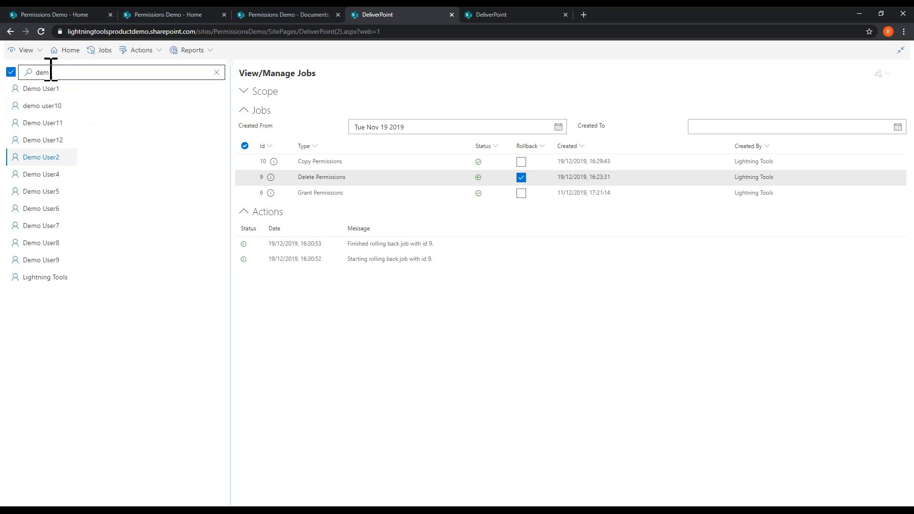
left_click(195, 52)
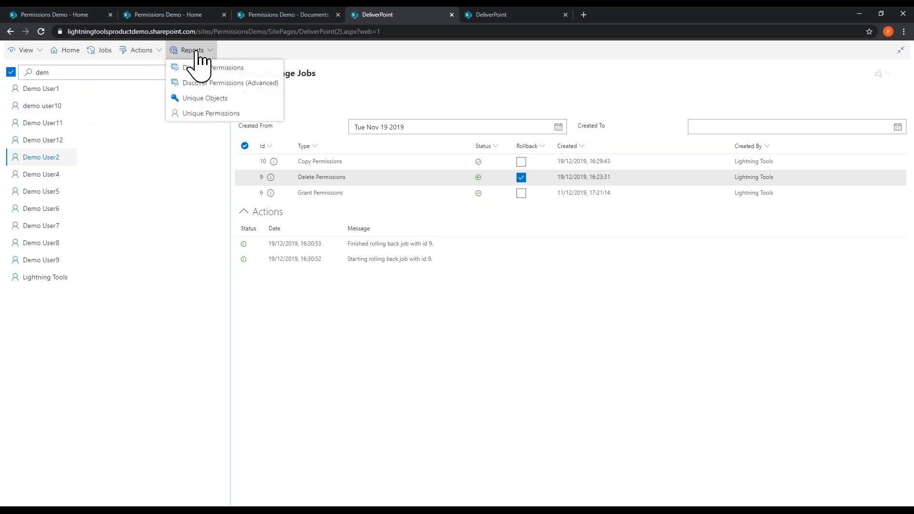
left_click(218, 114)
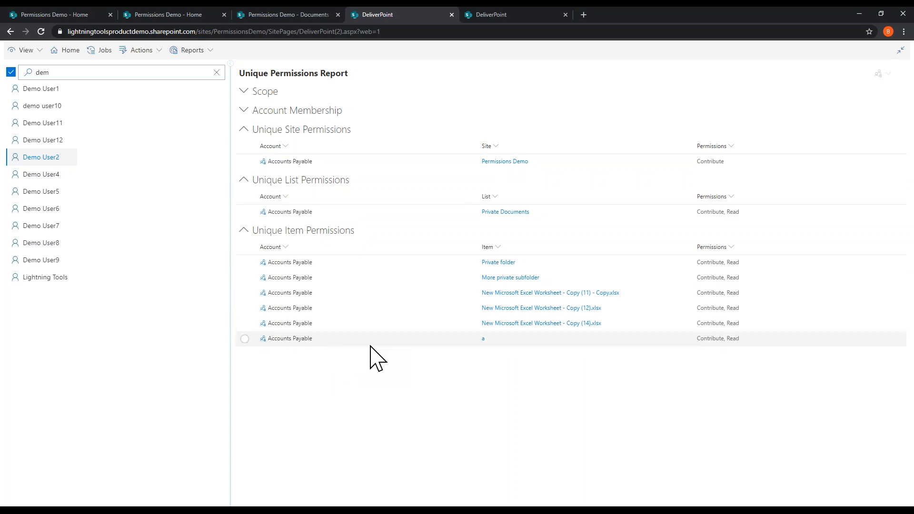
left_click(248, 111)
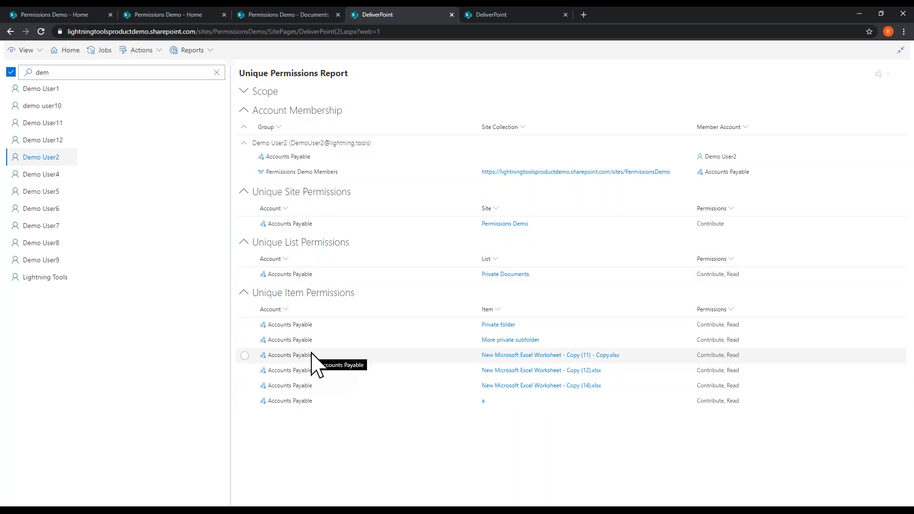
Search the users for "ligh", generate a Unique Permissions report for Lightning Tools and expand its Site Collection Administrators section
left_click(65, 73)
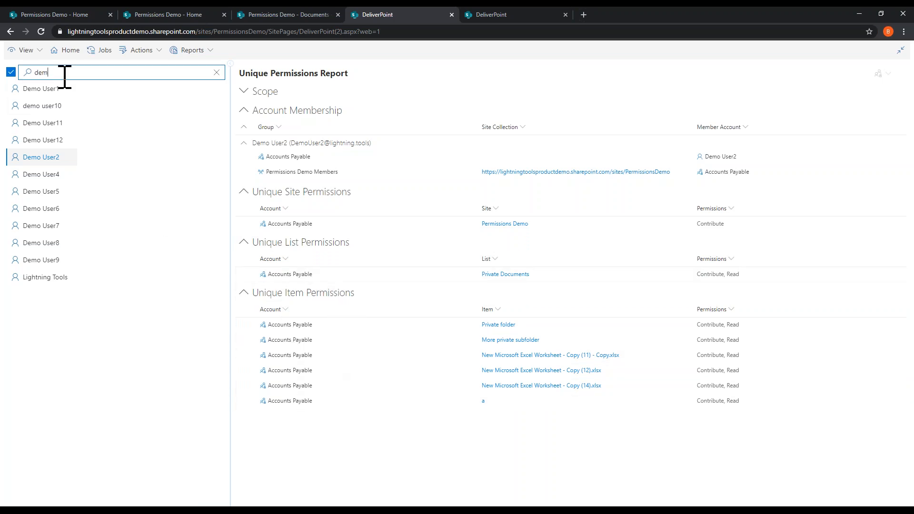
key("BackSpace")
key("BackSpace")
key("BackSpace")
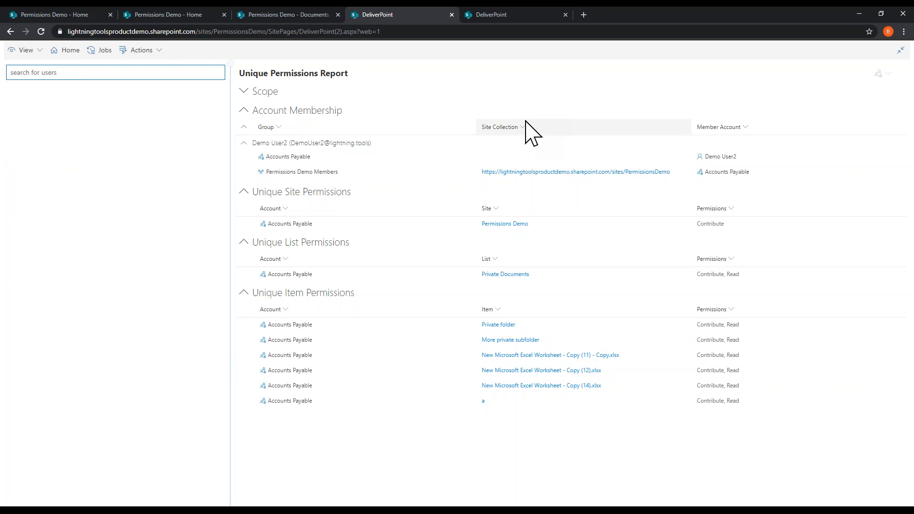
type("ligh")
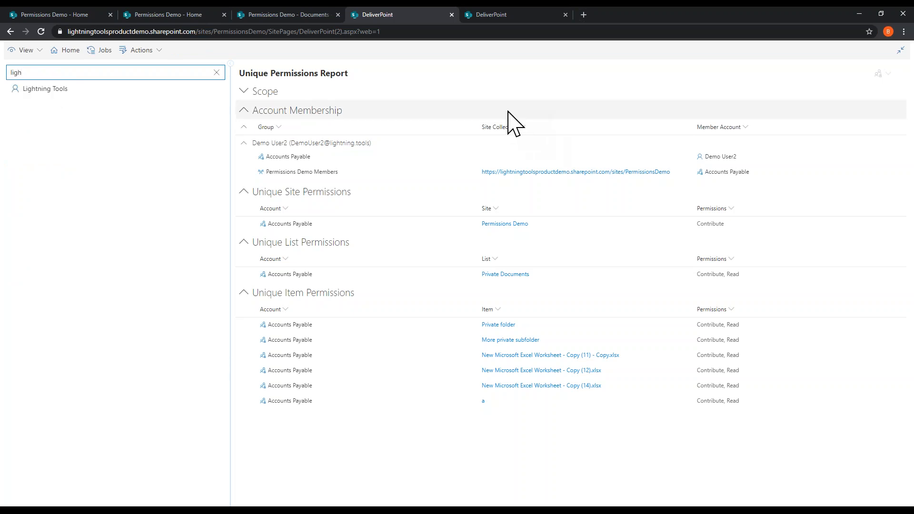
left_click(75, 89)
left_click(137, 51)
left_click(195, 51)
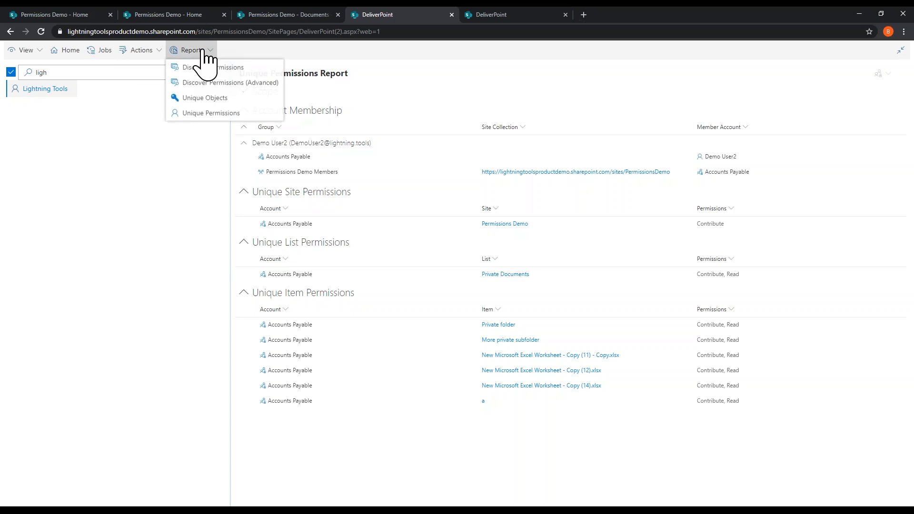
left_click(226, 114)
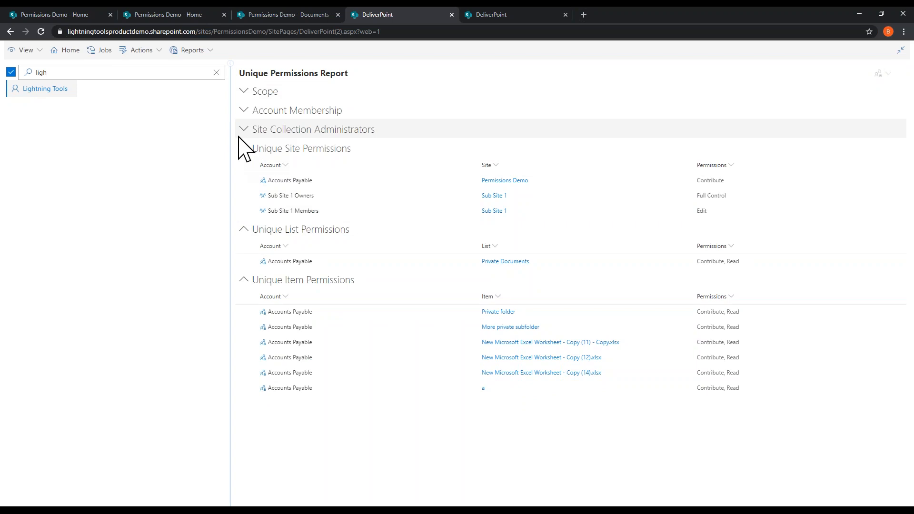
left_click(361, 138)
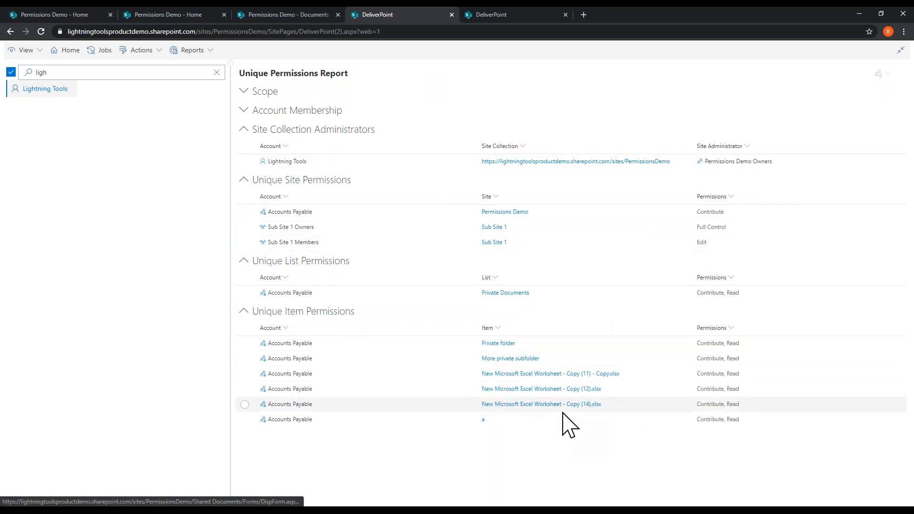
left_click(250, 344)
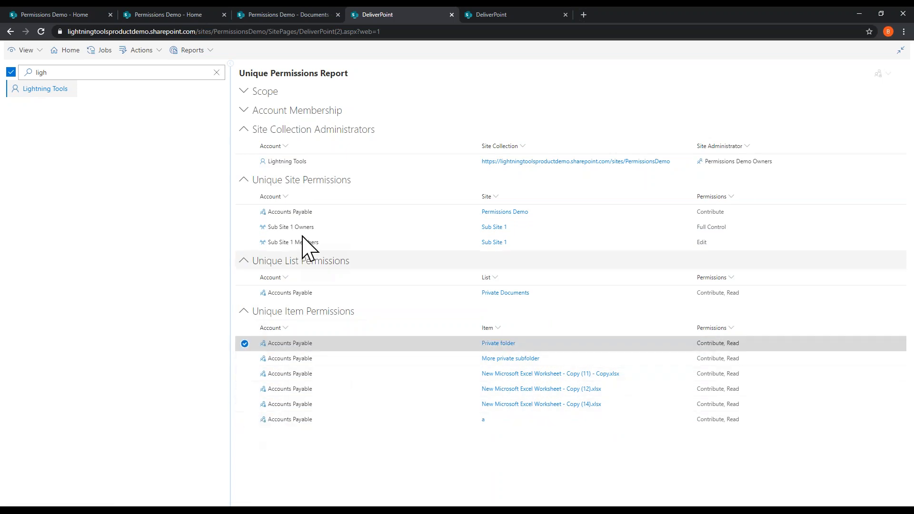
left_click(141, 50)
left_click(242, 344)
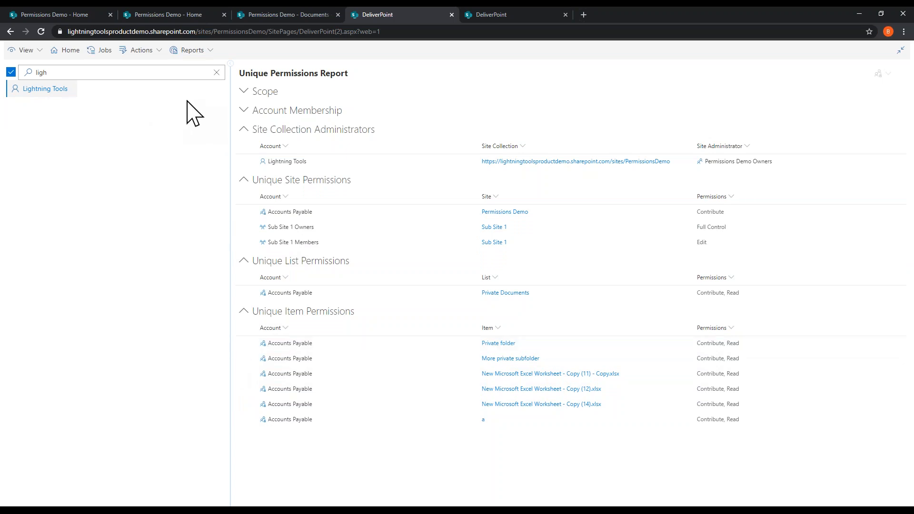
Switch back to the Farm Centric view, select the sites/boeing site collection and review the actions and reports available for it
left_click(25, 50)
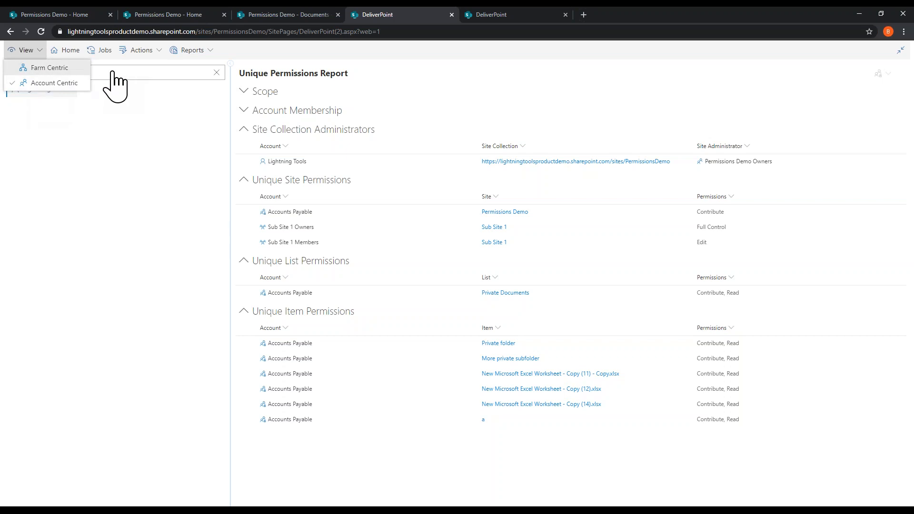
left_click(71, 68)
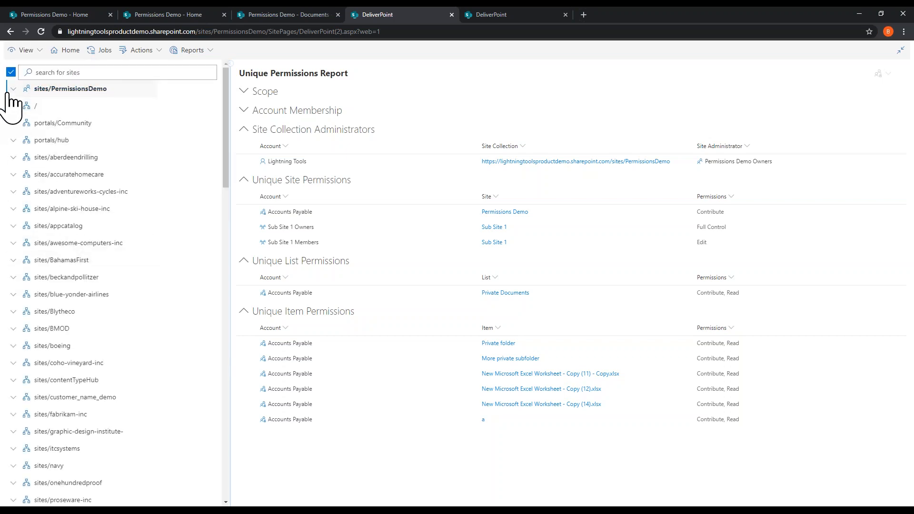
scroll(72, 234, "down", 3)
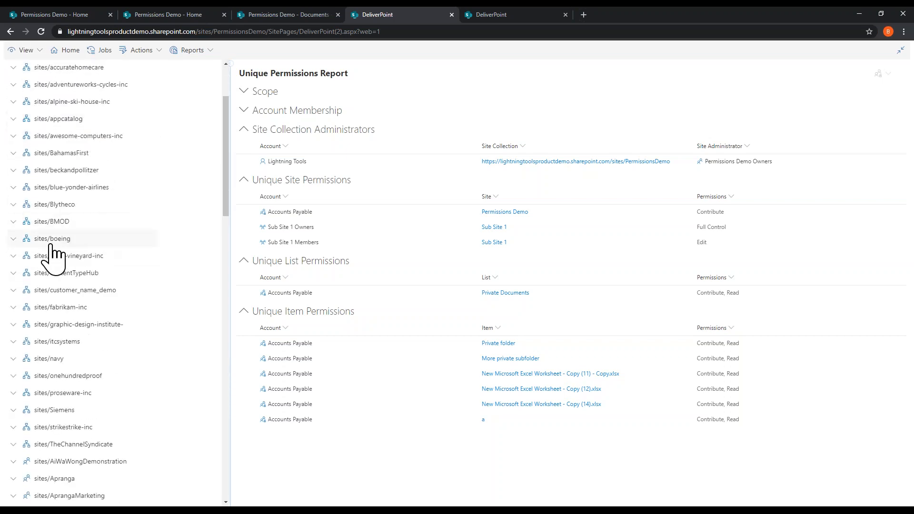
left_click(51, 243)
scroll(164, 147, "up", 3)
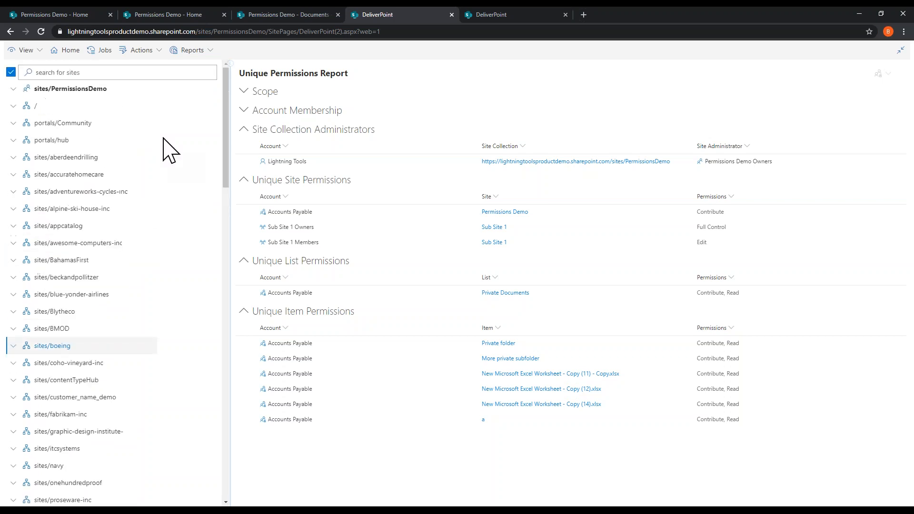
left_click(152, 50)
left_click(190, 51)
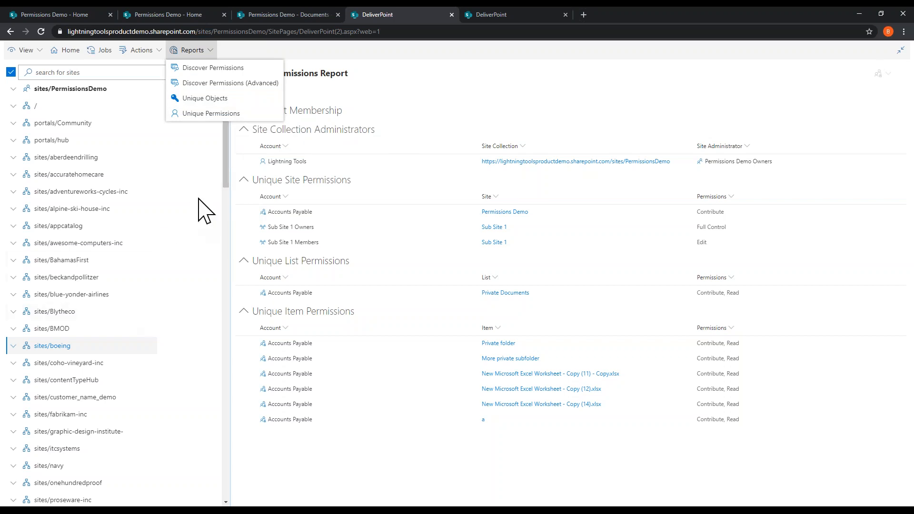
Expand sites/PermissionsDemo and its Sub Site 1 in the site tree
left_click(13, 346)
left_click(13, 88)
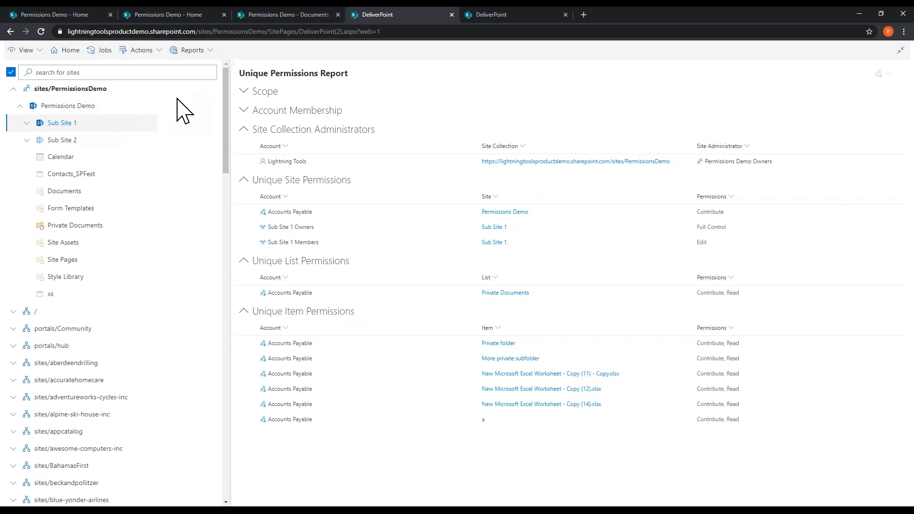
left_click(26, 123)
left_click(18, 118)
Generate a Dead Accounts report with sites/PermissionsDemo selected, and select both dead accounts of sites/Demo in it
left_click(71, 89)
left_click(199, 51)
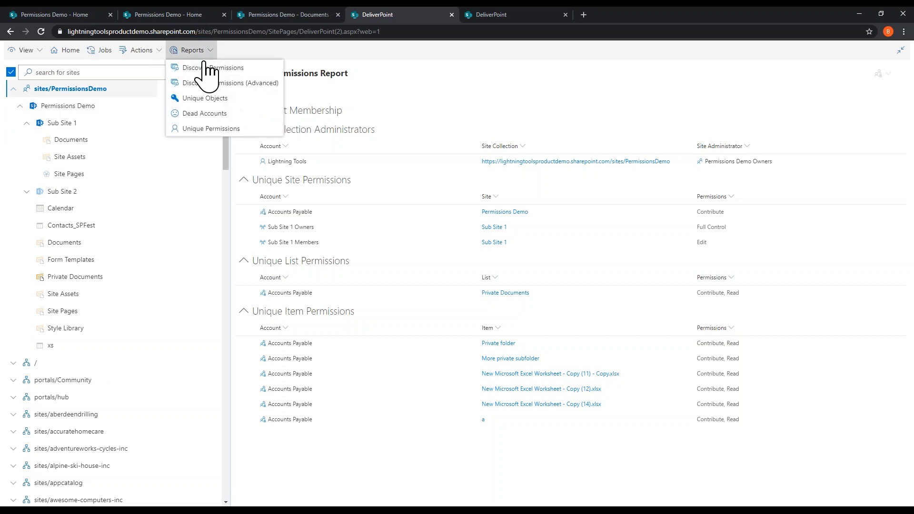
left_click(209, 115)
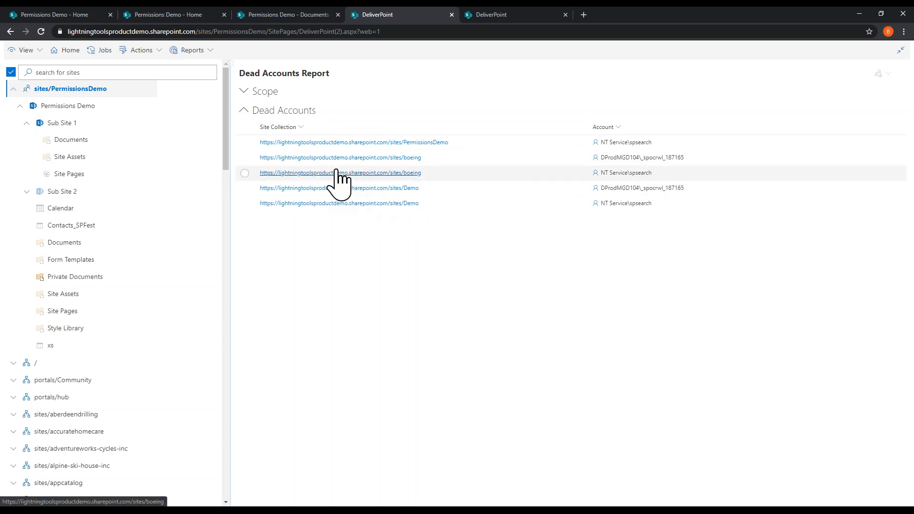
left_click(244, 203)
left_click(244, 189)
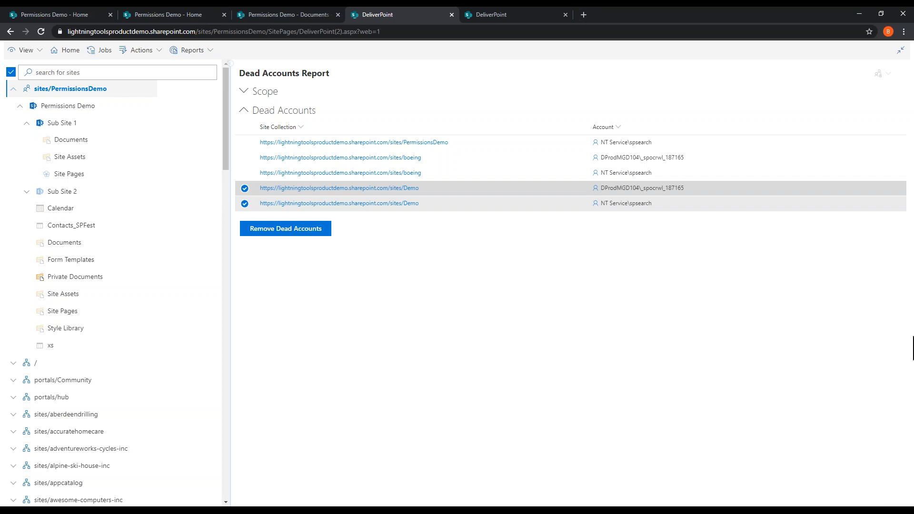
Minimize DeliverPoint back into the SharePoint page and view the rest of the page
left_click(900, 50)
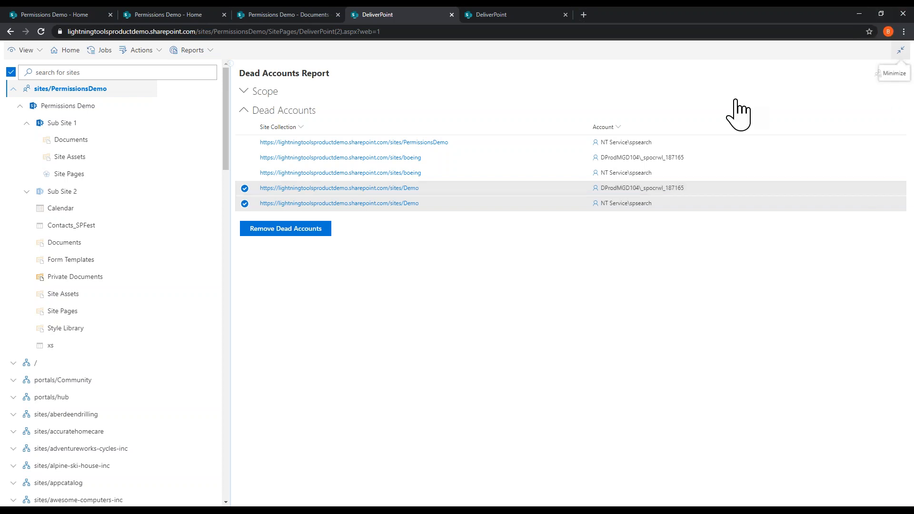
scroll(790, 370, "down", 1)
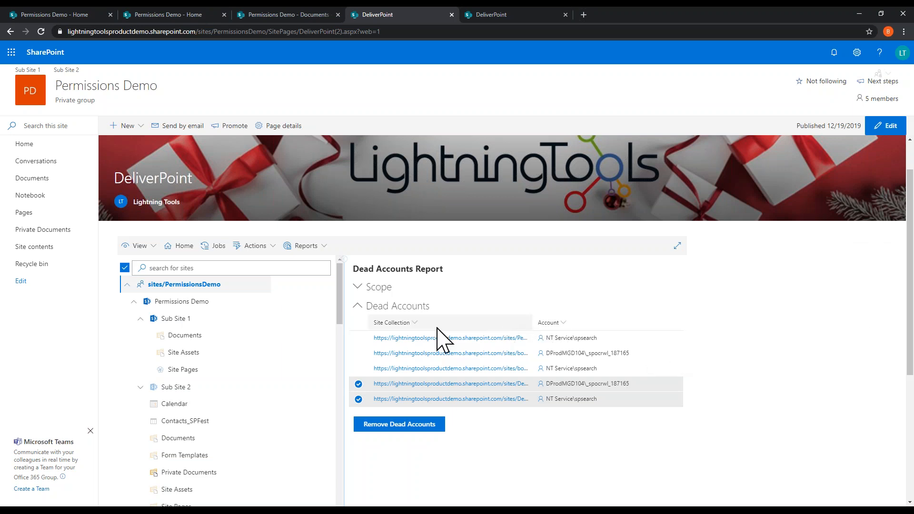
scroll(428, 340, "down", 4)
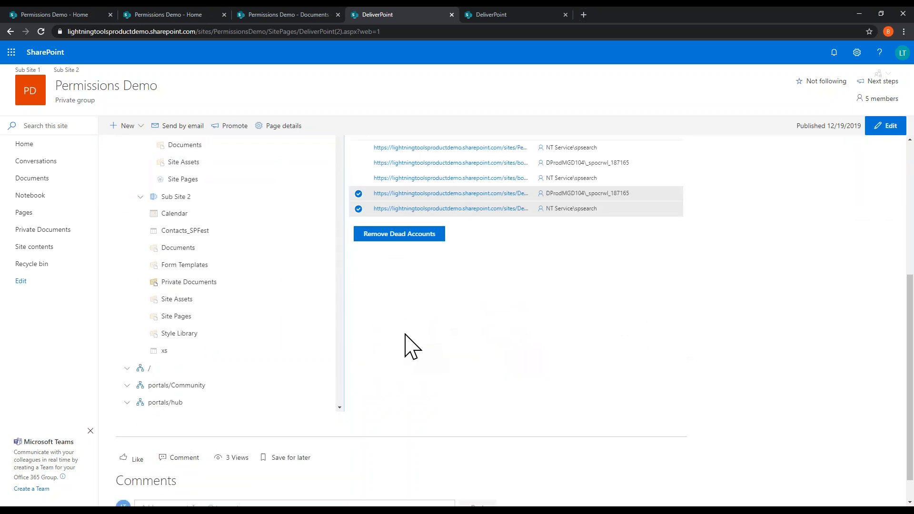
Switch to the PowerPoint slide show and advance to the Start Using DeliverPoint slide
mouse_move(245, 505)
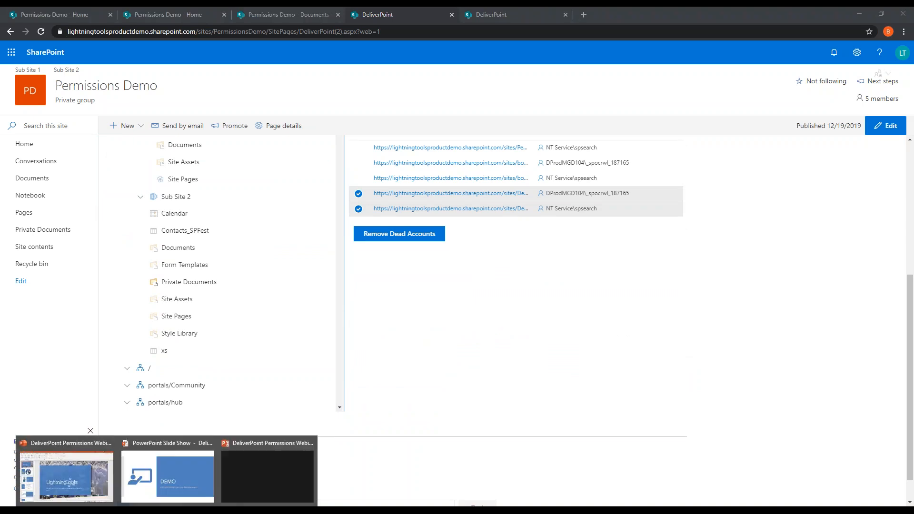
left_click(179, 495)
left_click(458, 383)
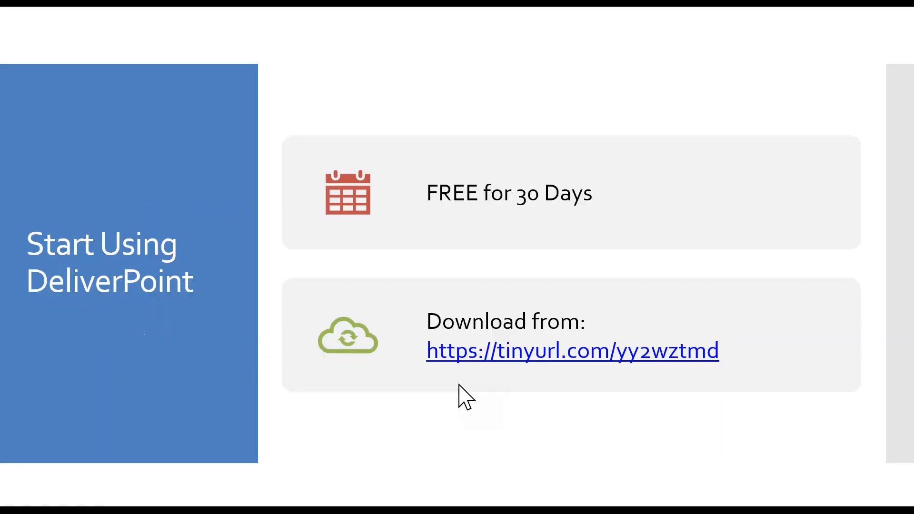